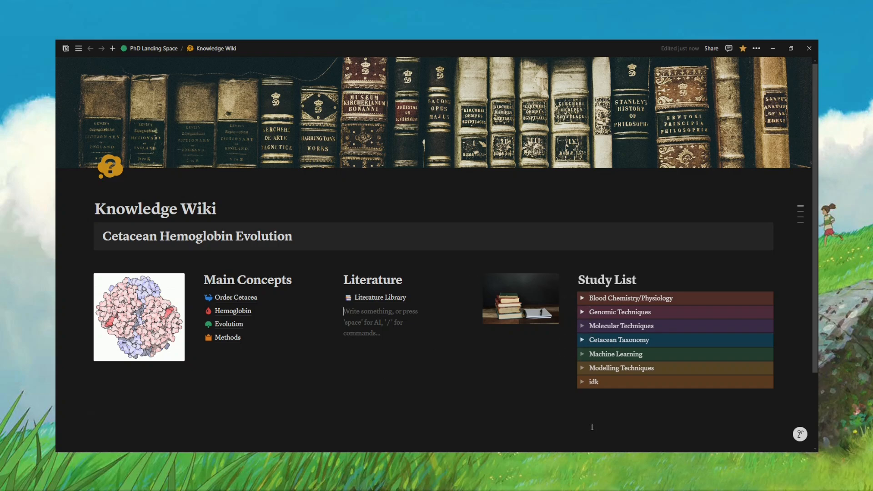
# Step: Expand the Blood Chemistry/Physiology toggle in the Study List
pyautogui.click(582, 298)
pyautogui.scroll(-1, 584, 296)
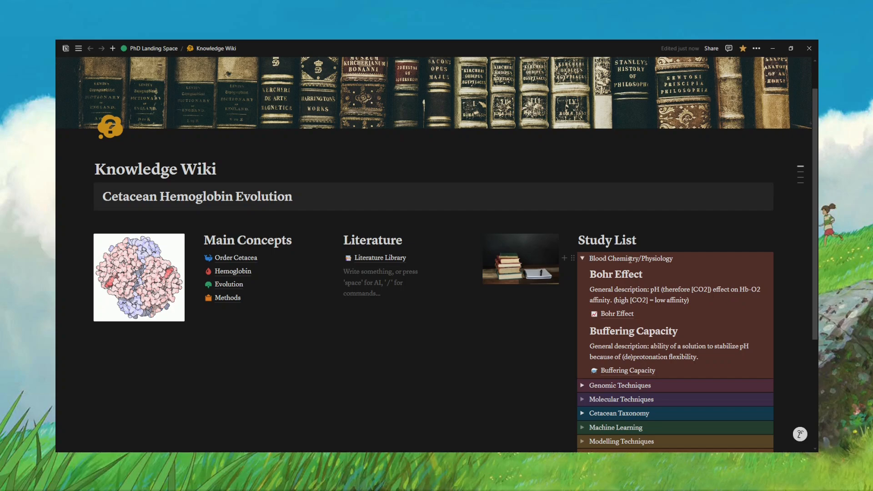
pyautogui.click(582, 258)
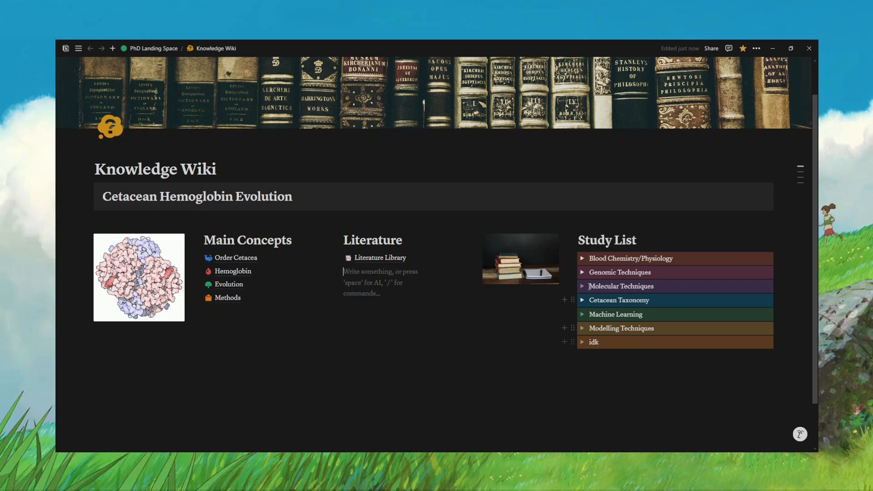
pyautogui.click(582, 258)
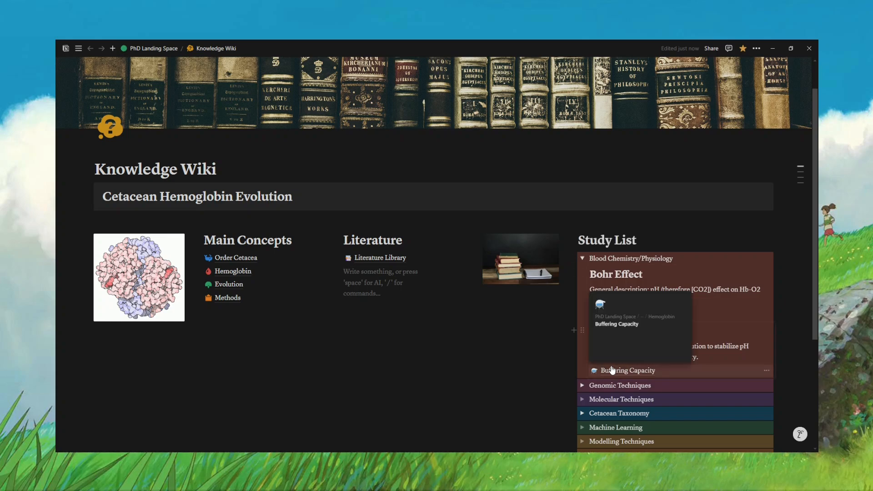
# Step: Expand the remaining Study List toggles, from Genomic Techniques through idk
pyautogui.click(582, 386)
pyautogui.scroll(-2, 586, 377)
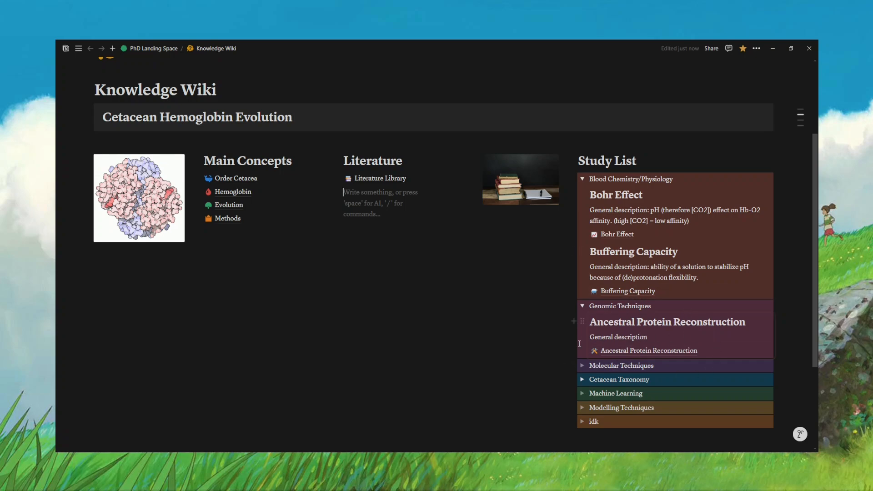
pyautogui.click(582, 365)
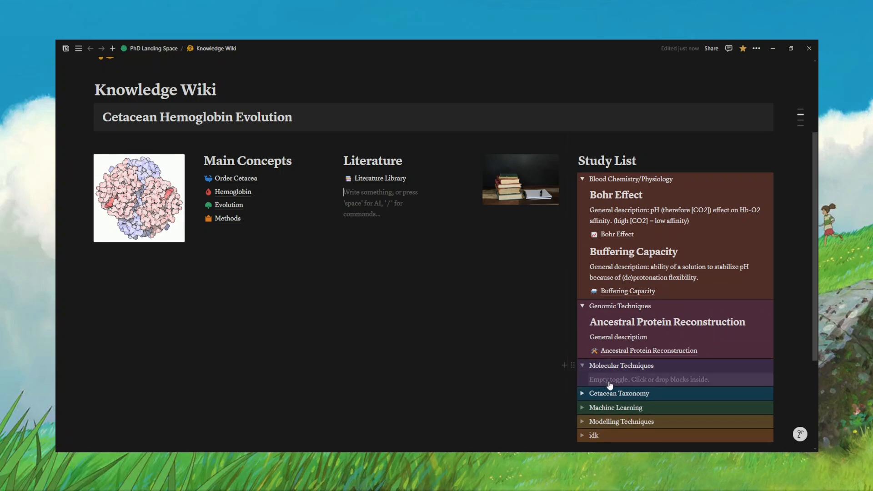
pyautogui.click(582, 393)
pyautogui.scroll(-3, 585, 412)
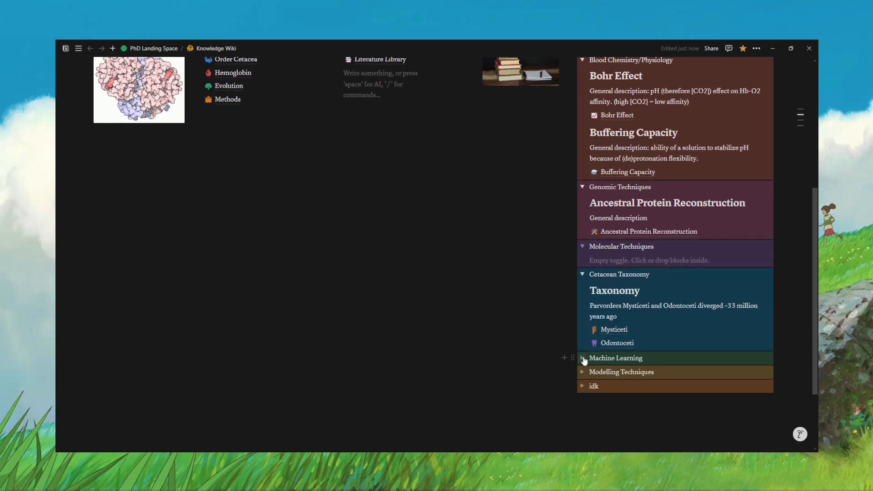
pyautogui.click(582, 358)
pyautogui.click(582, 386)
pyautogui.click(582, 414)
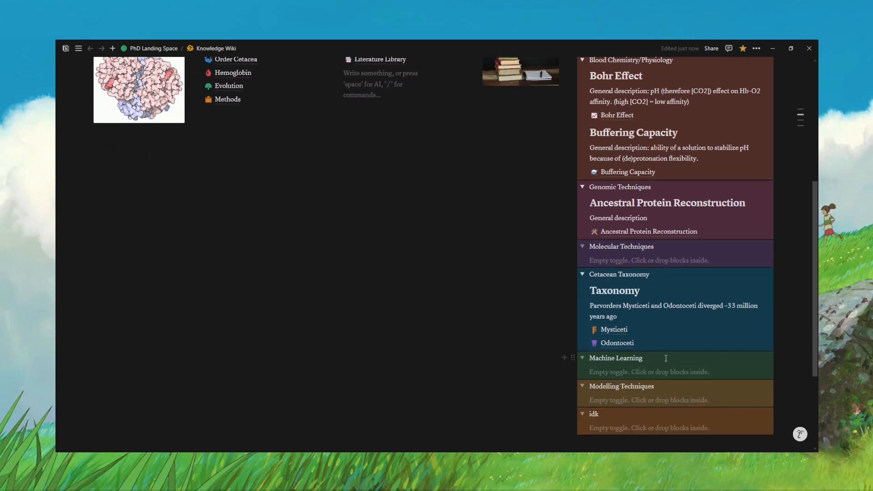
# Step: Collapse all the Study List toggles, from Blood Chemistry/Physiology through idk
pyautogui.scroll(2, 645, 305)
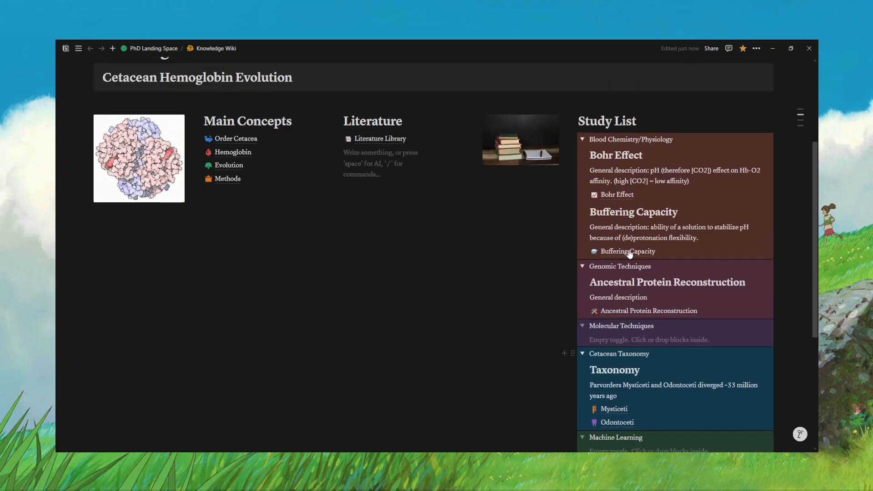
pyautogui.click(582, 139)
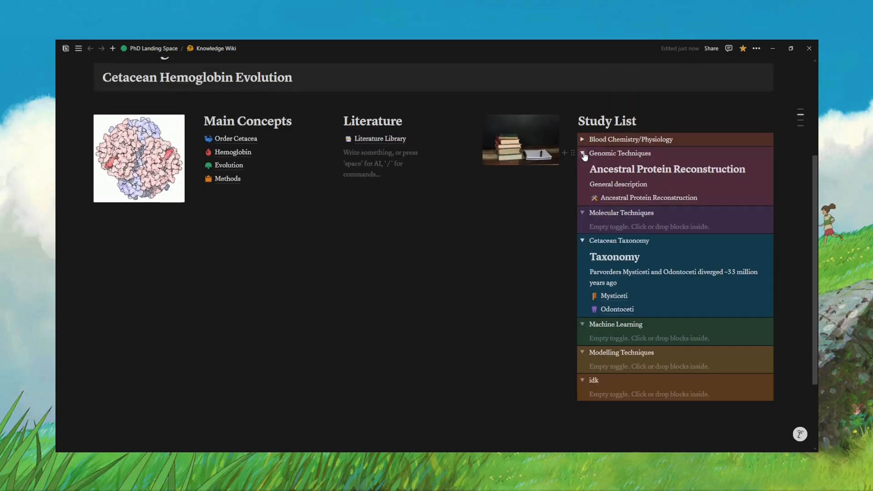
pyautogui.click(581, 153)
pyautogui.click(581, 167)
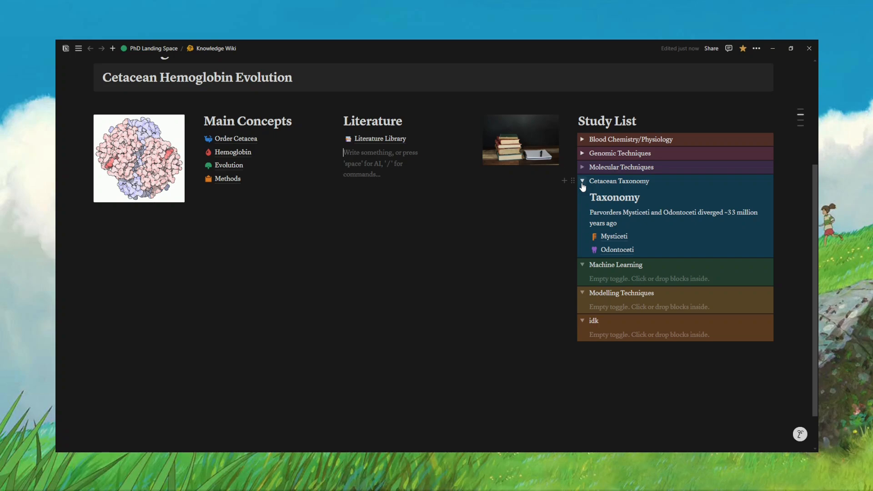
pyautogui.click(581, 181)
pyautogui.click(582, 218)
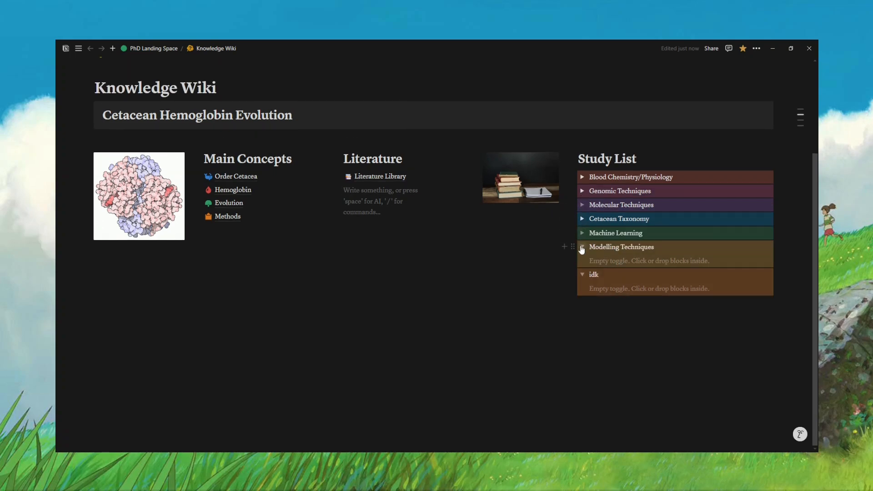
pyautogui.click(581, 247)
pyautogui.click(581, 275)
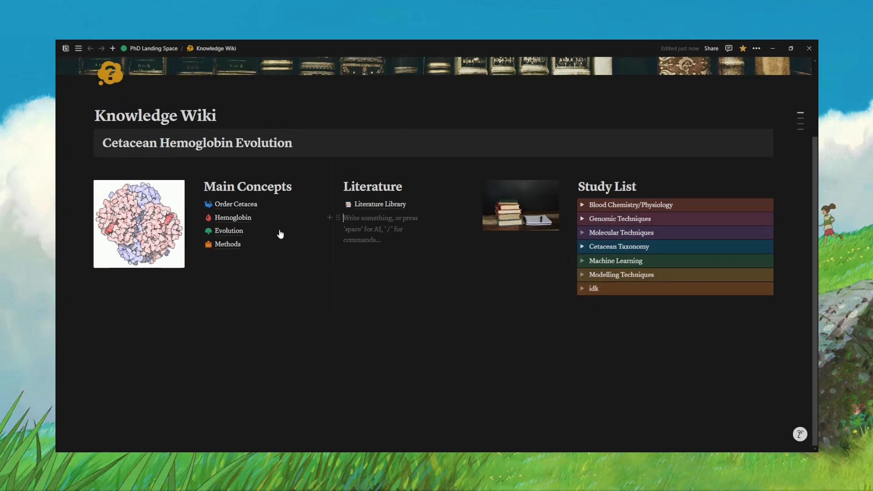
# Step: View the Order Cetacea page under Main Concepts and return to the Knowledge Wiki page
pyautogui.click(235, 205)
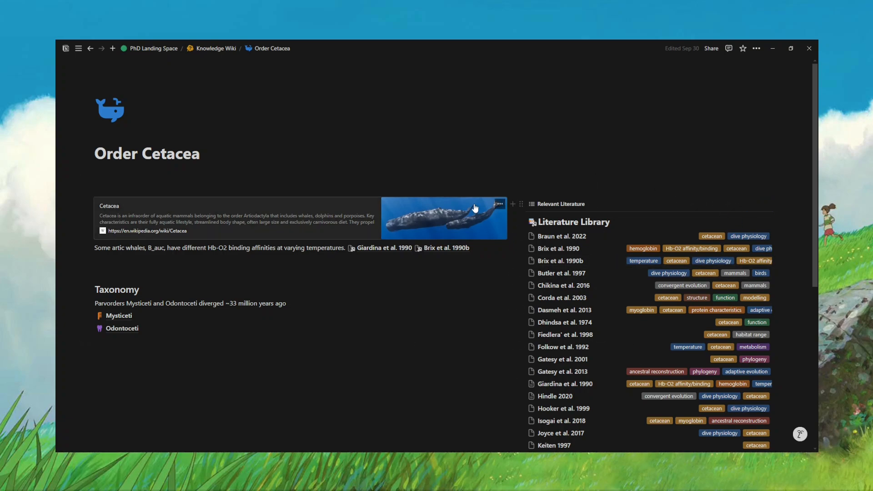
pyautogui.click(216, 48)
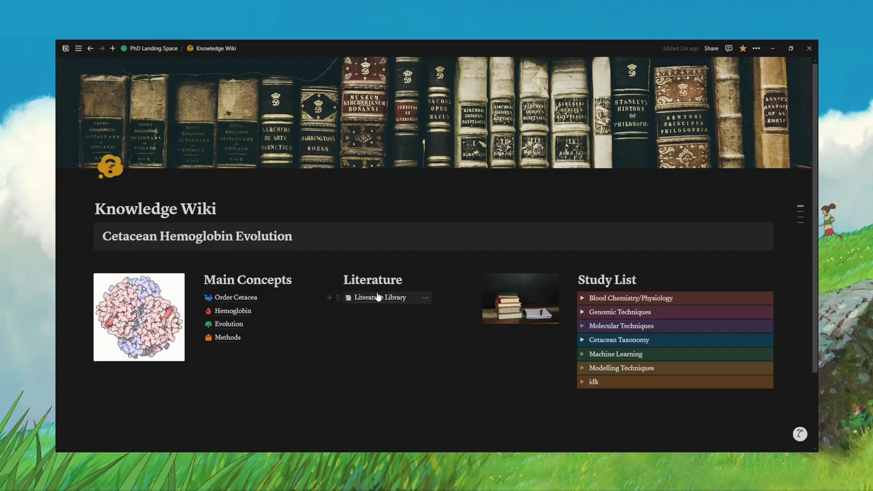
# Step: Open the Literature Library and show its 2011 article on the evolution of the Bohr effect in side peek
pyautogui.click(379, 298)
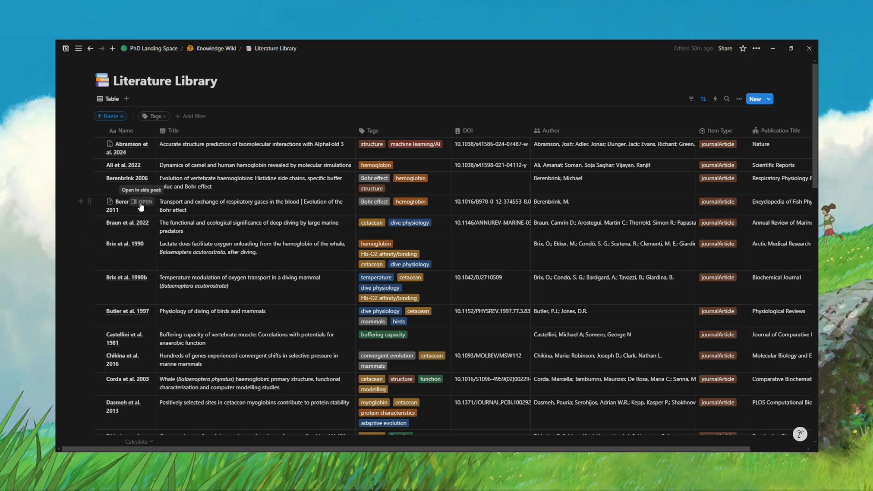
pyautogui.click(140, 203)
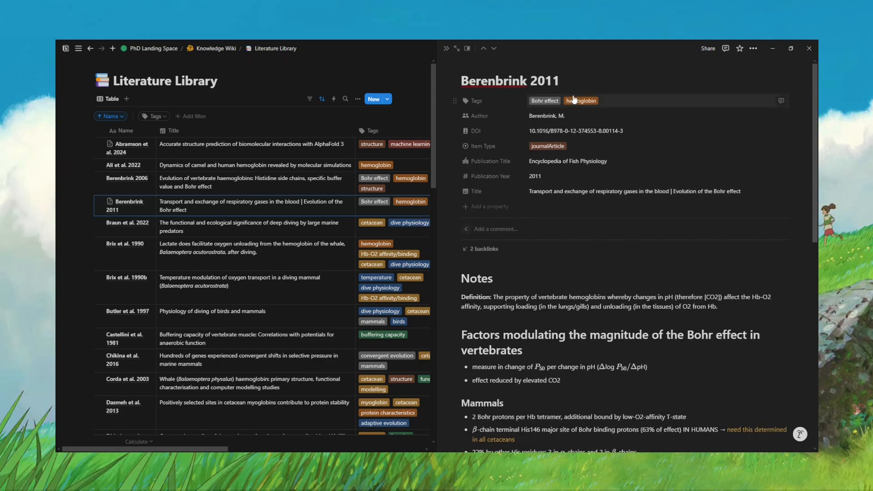
# Step: Examine the 2011 article's properties, its notes on the Bohr effect in mammals, and the captioned molecular mechanism figure
pyautogui.scroll(-3, 545, 273)
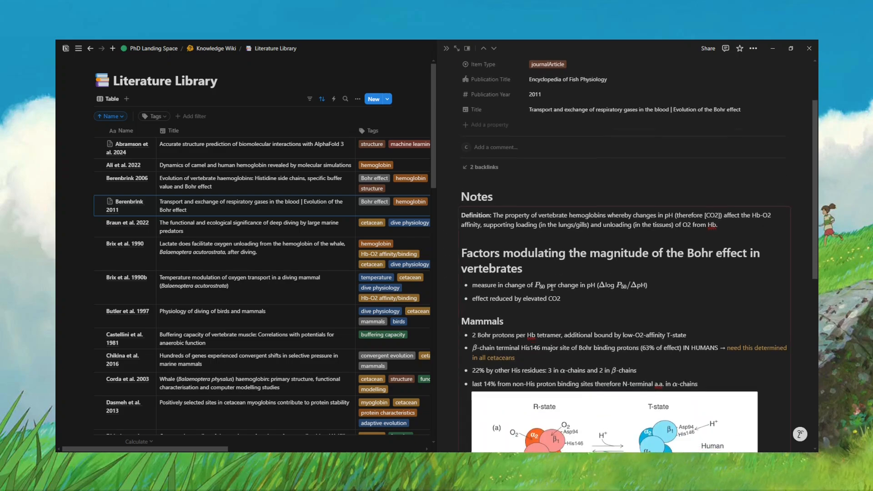
pyautogui.scroll(3, 551, 287)
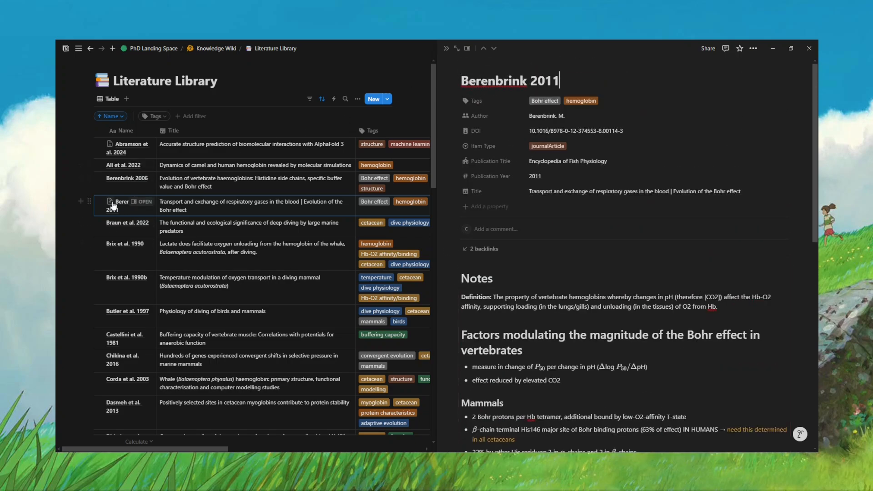
pyautogui.scroll(-9, 509, 253)
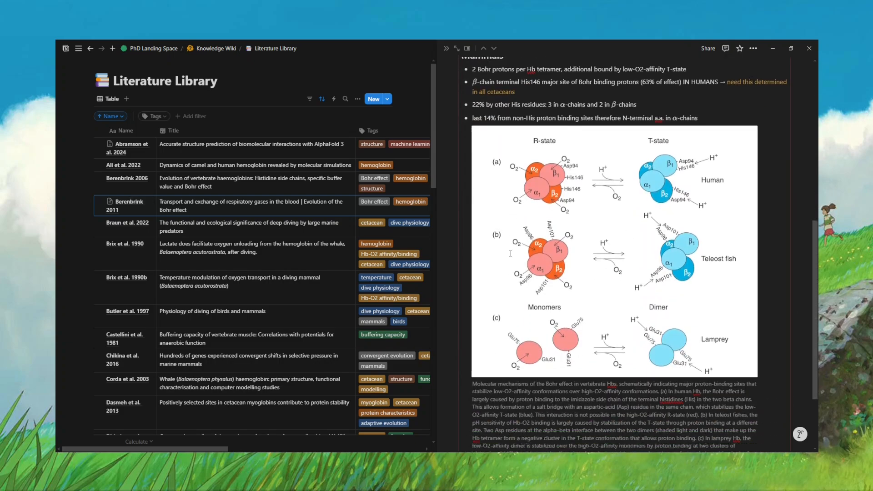
pyautogui.scroll(3, 537, 366)
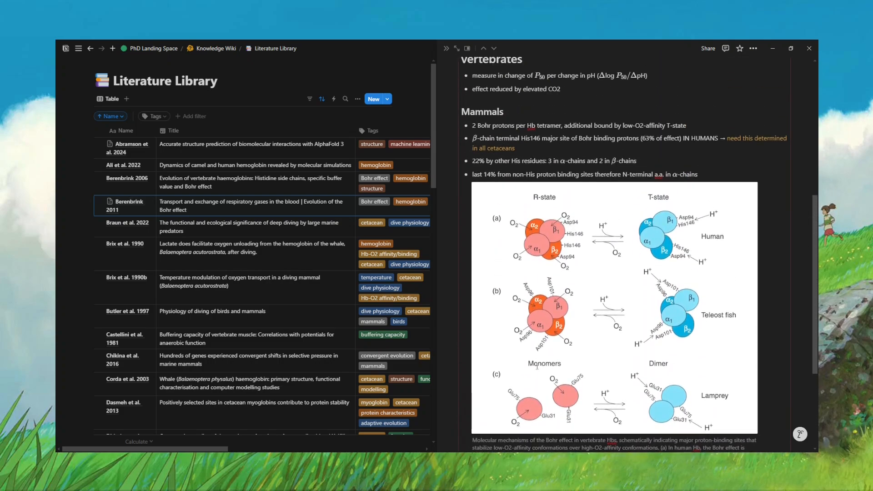
pyautogui.scroll(6, 537, 365)
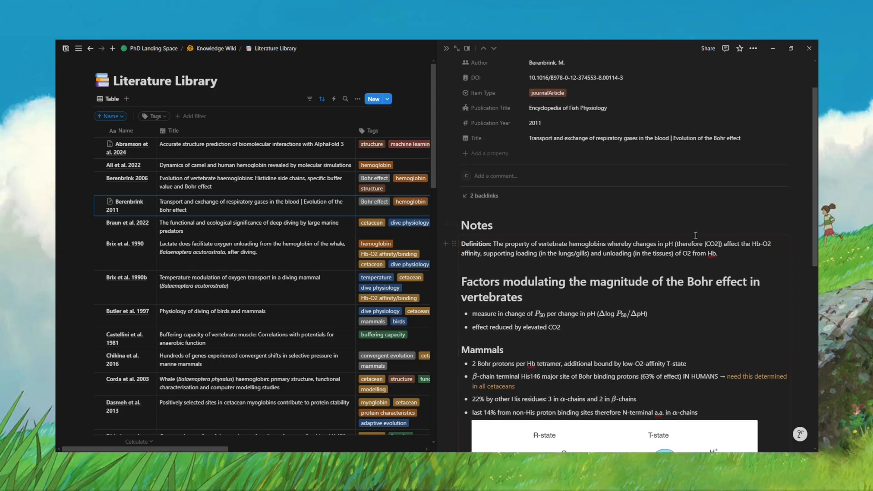
pyautogui.scroll(2, 709, 250)
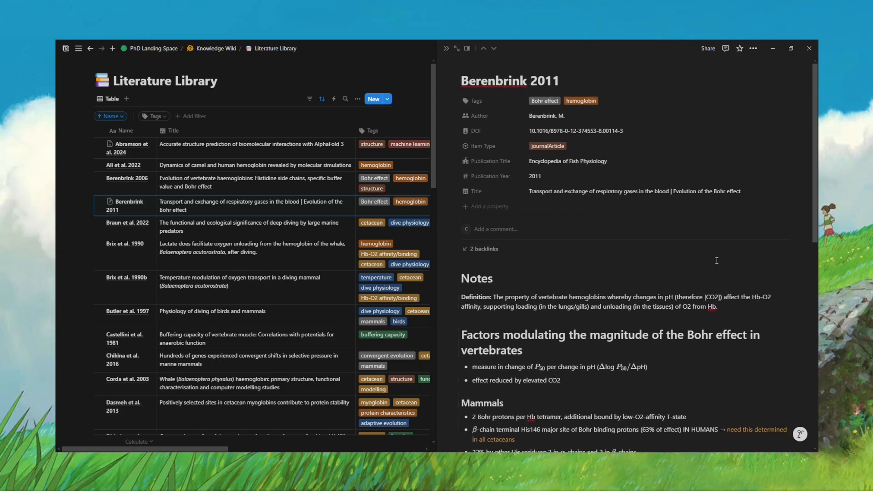
pyautogui.scroll(-2, 703, 273)
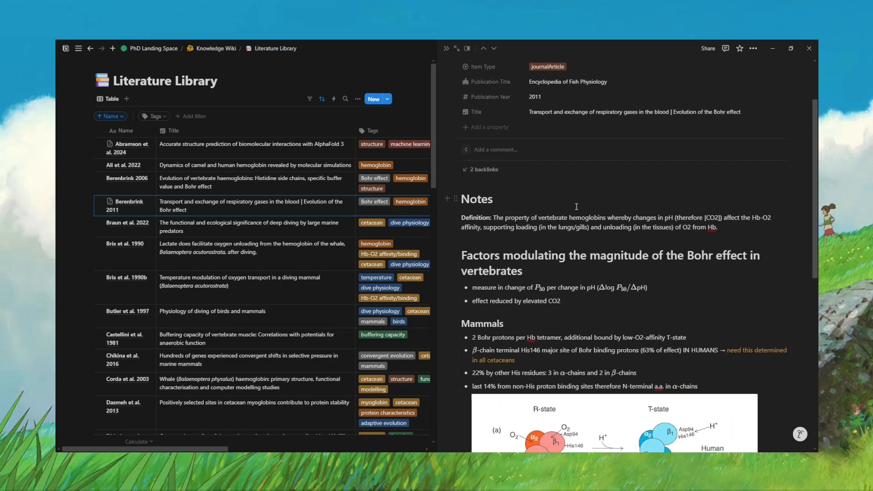
pyautogui.scroll(-9, 586, 368)
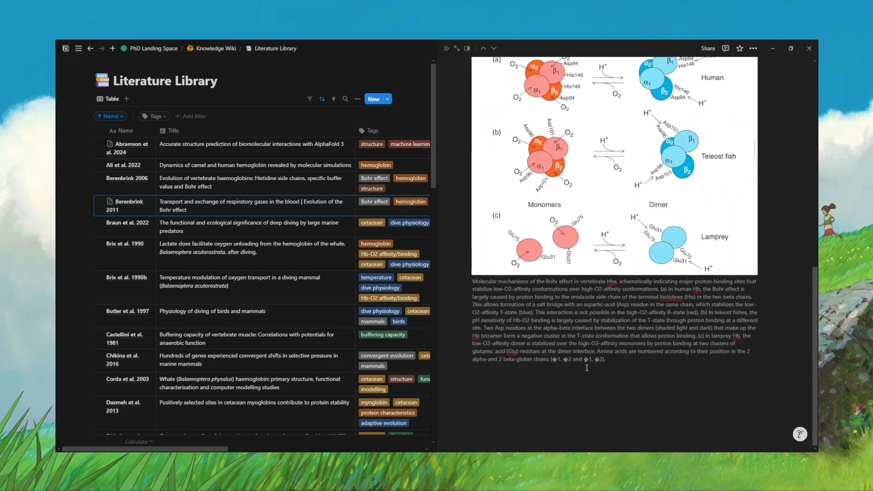
pyautogui.scroll(7, 606, 390)
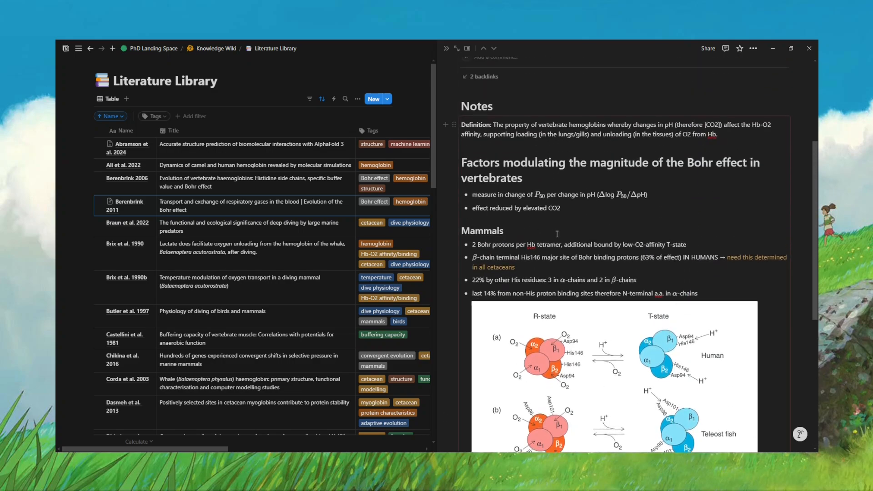
pyautogui.scroll(3, 655, 231)
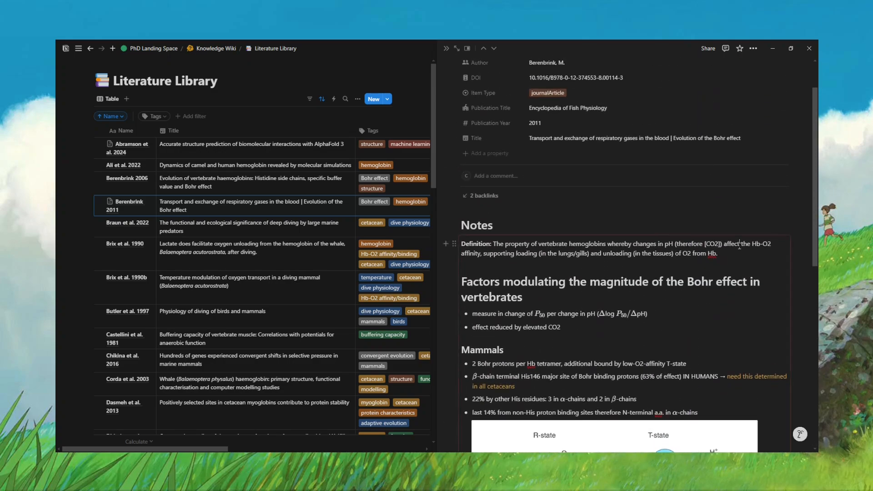
# Step: Go from the synced notes block to its copy on the Bohr Effect page and look through that page's notes and figures
pyautogui.click(739, 244)
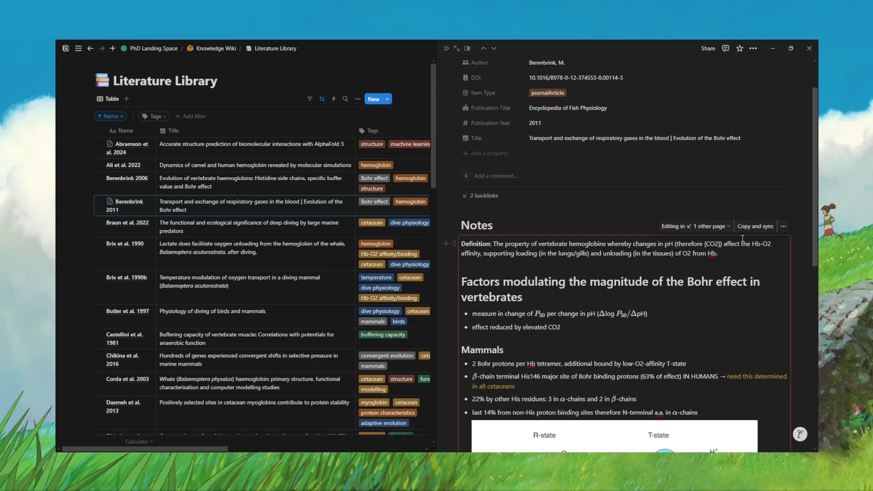
pyautogui.click(686, 228)
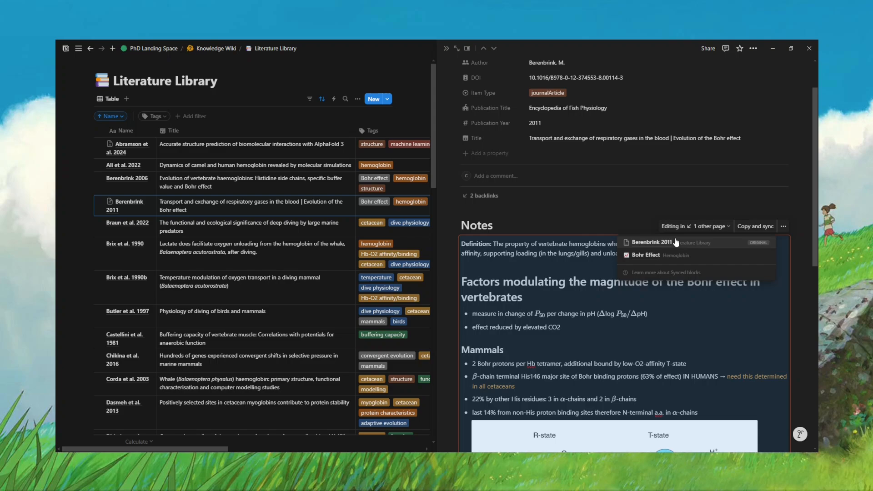
pyautogui.click(641, 256)
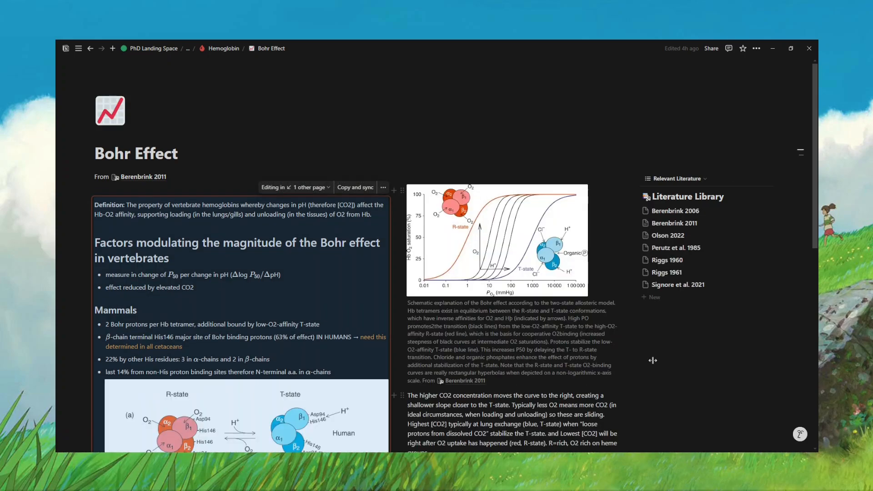
pyautogui.scroll(-4, 430, 325)
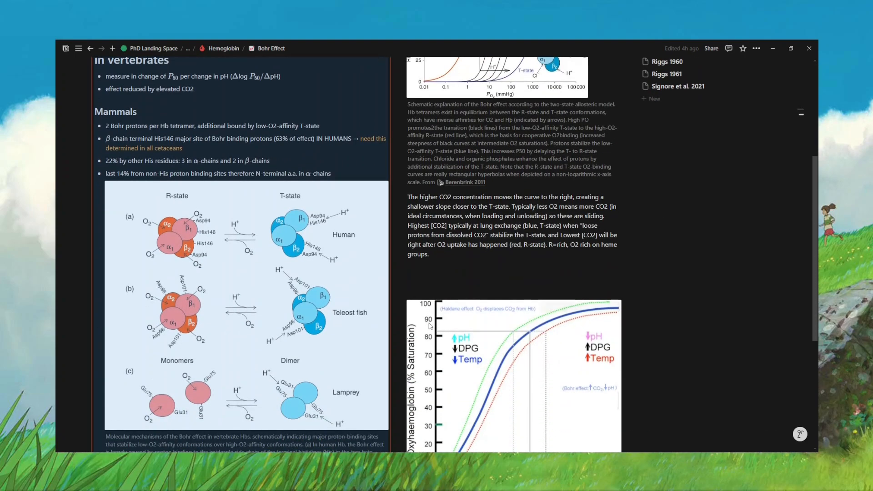
pyautogui.scroll(-3, 430, 325)
pyautogui.scroll(5, 430, 326)
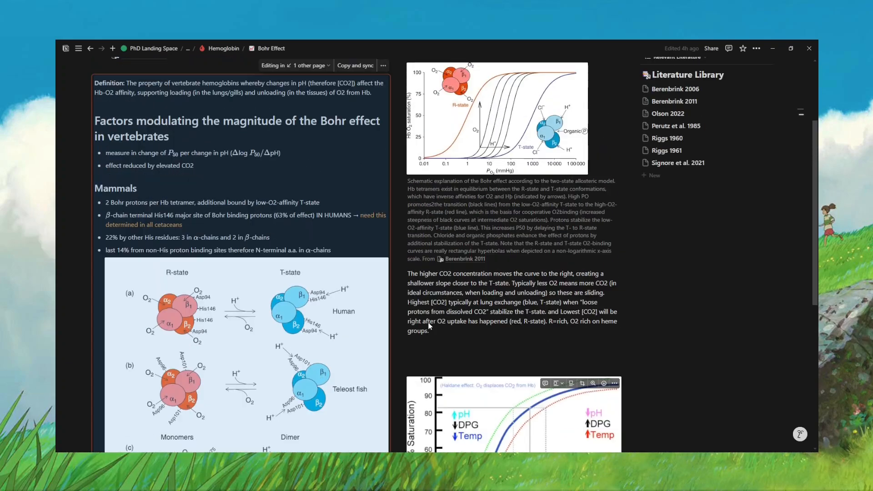
pyautogui.scroll(1, 429, 326)
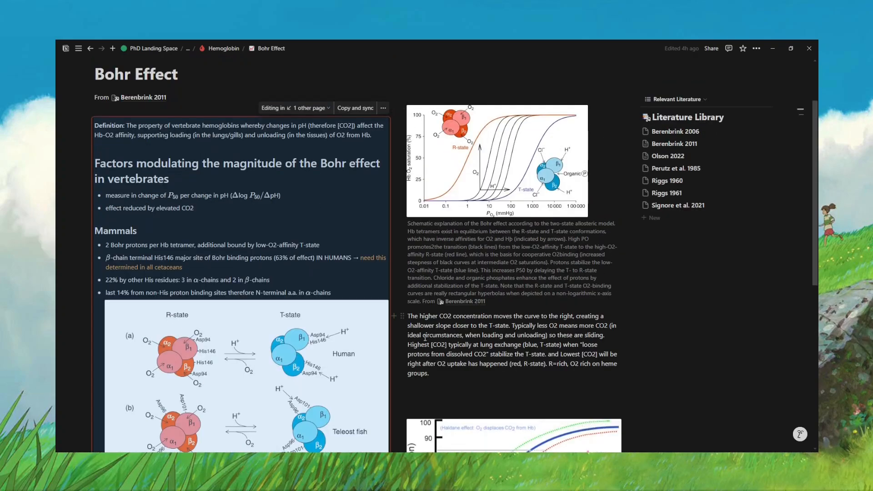
pyautogui.scroll(2, 325, 277)
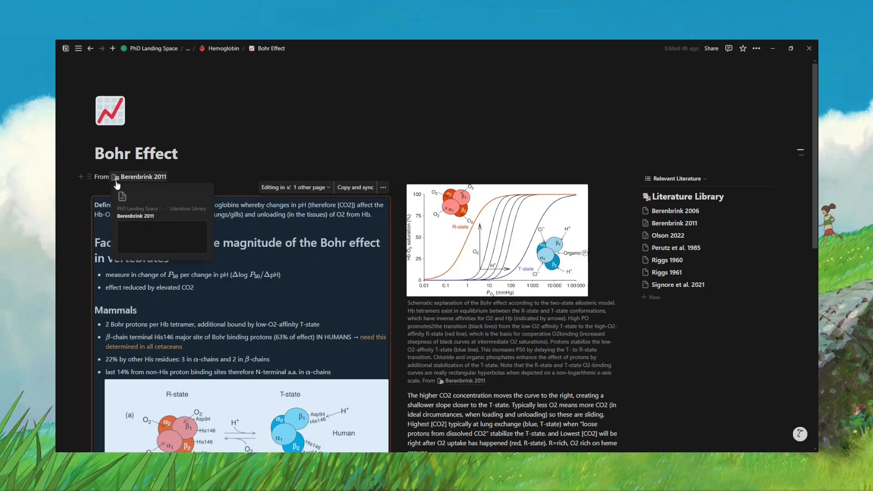
# Step: Add a second "From" line below the existing source line on the Bohr Effect page, mentioning the 2011 article from the Literature Library
pyautogui.click(204, 177)
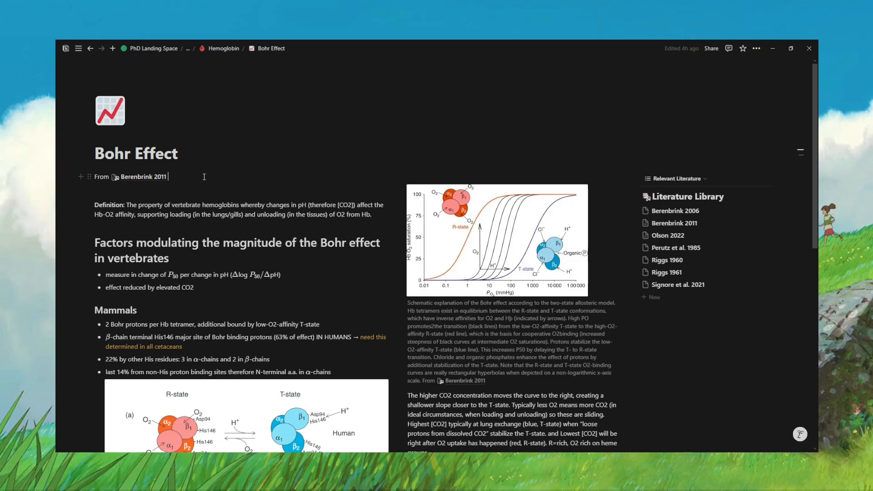
pyautogui.press('Return')
pyautogui.write('From')
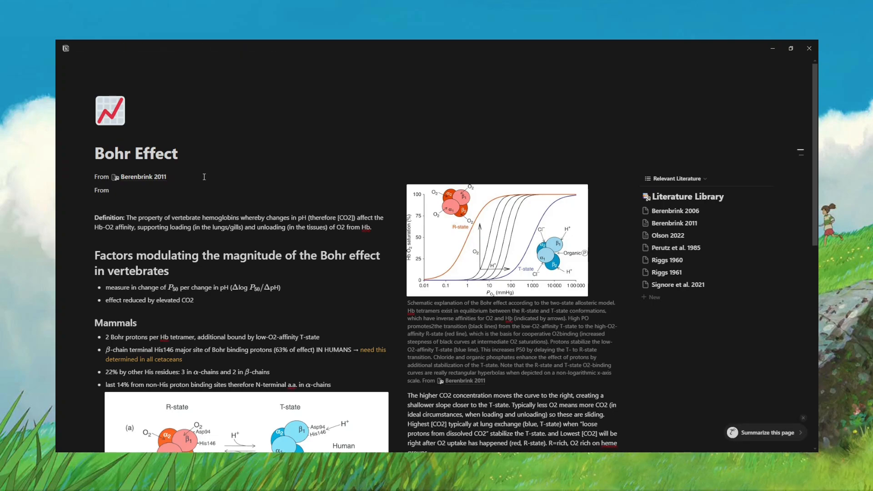
pyautogui.write(' @')
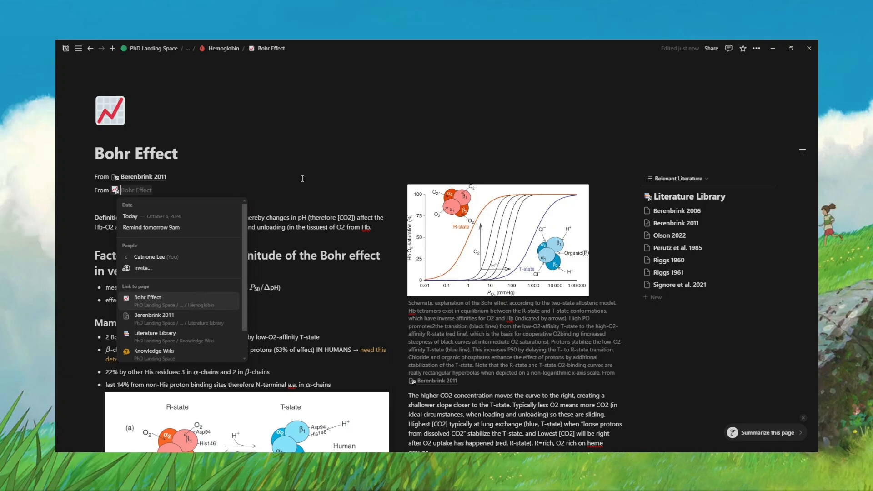
pyautogui.write('Barek')
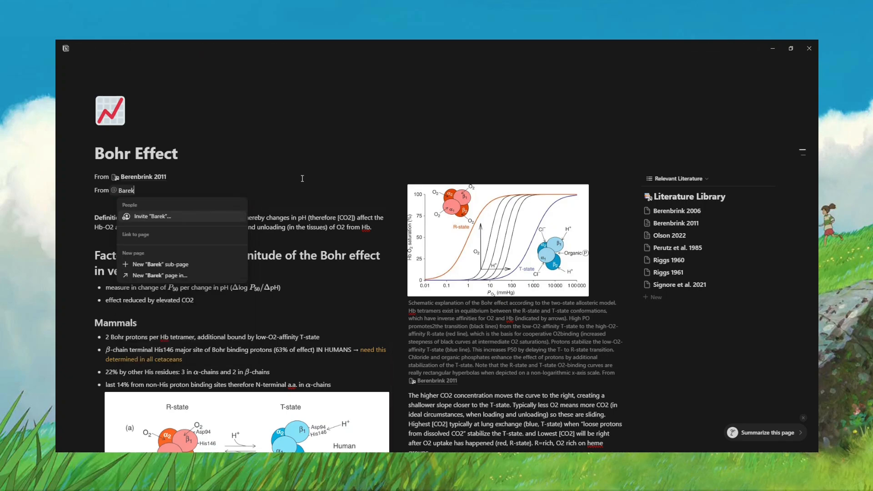
pyautogui.press('BackSpace')
pyautogui.press('BackSpace')
pyautogui.write('enbrink')
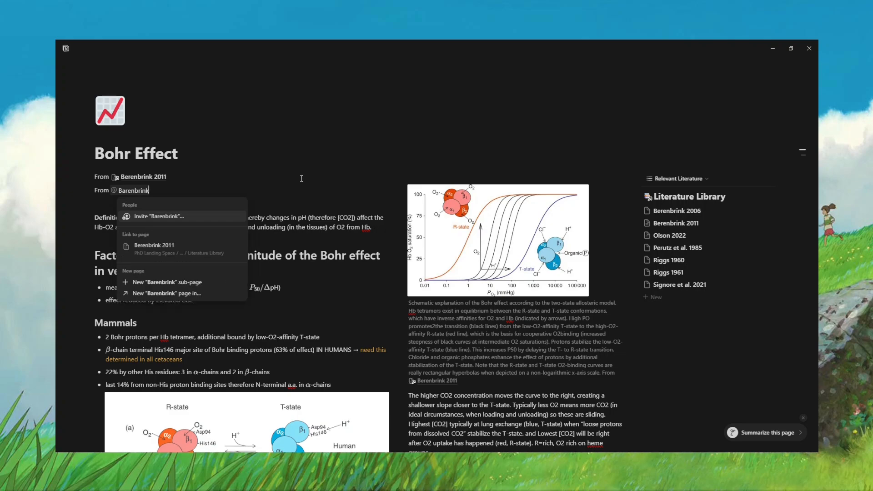
pyautogui.click(171, 253)
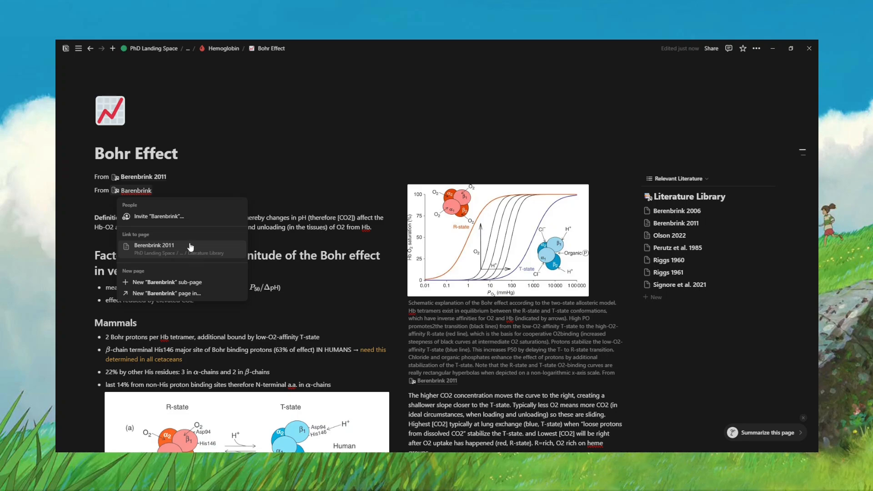
pyautogui.click(190, 246)
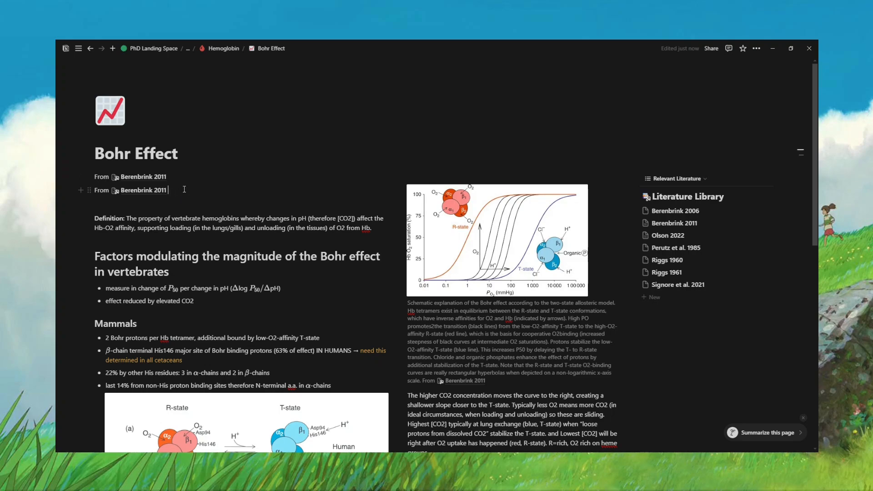
# Step: Open the 2011 article from the new mention and return to the Bohr Effect page through the article's backlinks
pyautogui.moveTo(160, 196)
pyautogui.click(154, 191)
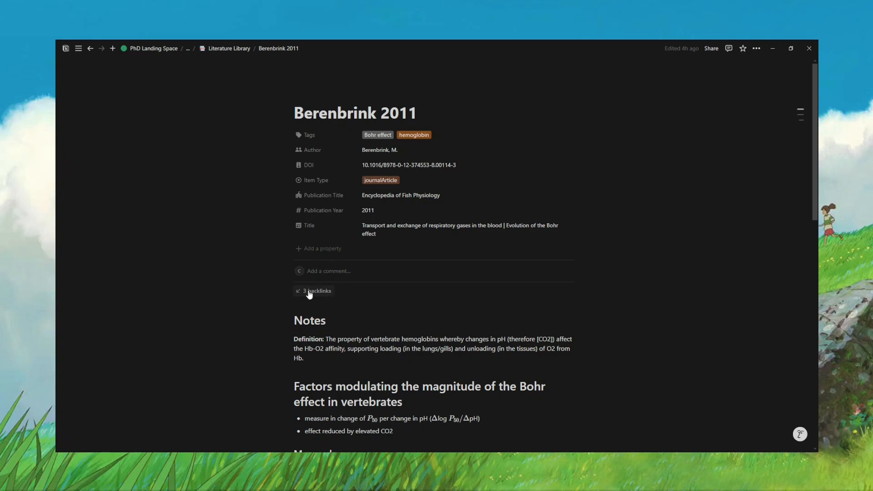
pyautogui.moveTo(309, 293)
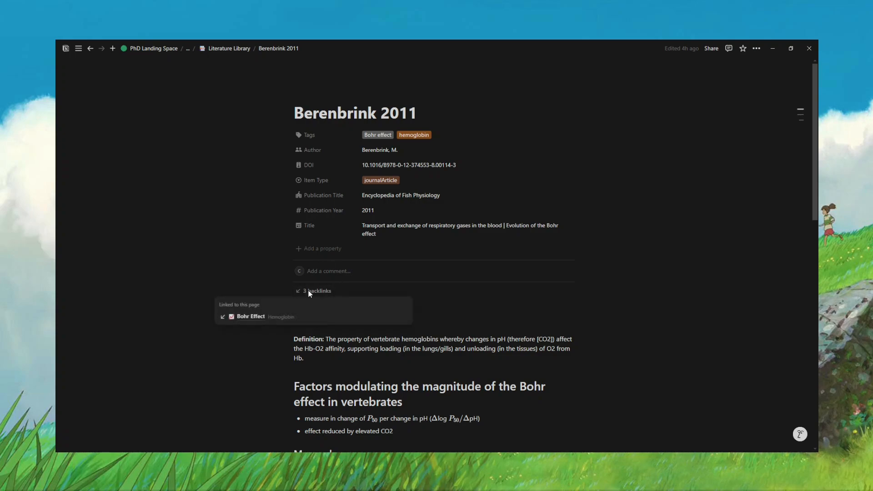
pyautogui.click(250, 316)
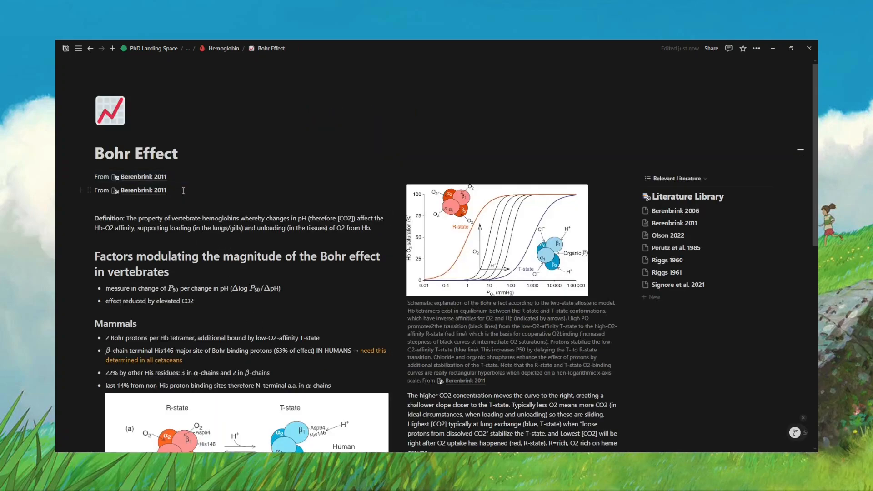
# Step: Delete the duplicate "From" line with its article mention under the Bohr Effect title
pyautogui.press('BackSpace')
pyautogui.press('BackSpace')
pyautogui.press('BackSpace')
pyautogui.press('BackSpace')
pyautogui.press('BackSpace')
pyautogui.press('BackSpace')
pyautogui.press('BackSpace')
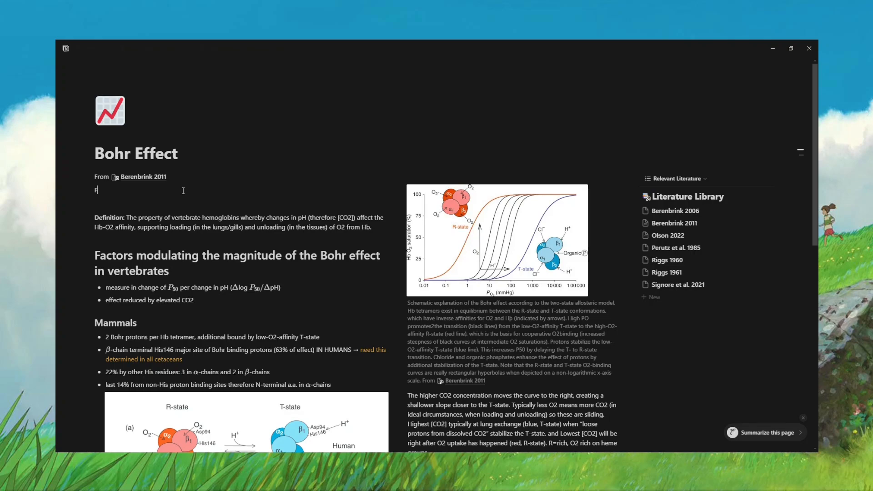
# Step: Follow the remaining source mention to the article, go back through its backlinks, and look over the Bohr Effect page's notes and figures
pyautogui.click(152, 179)
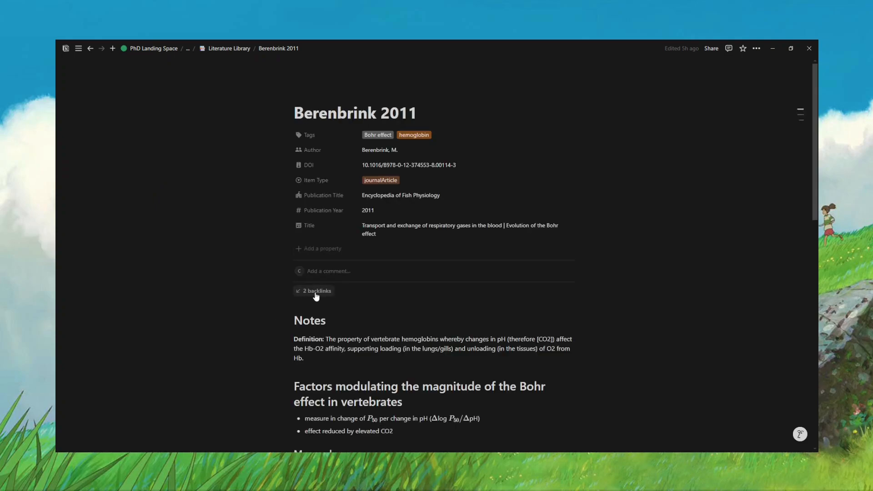
pyautogui.click(317, 296)
pyautogui.click(275, 317)
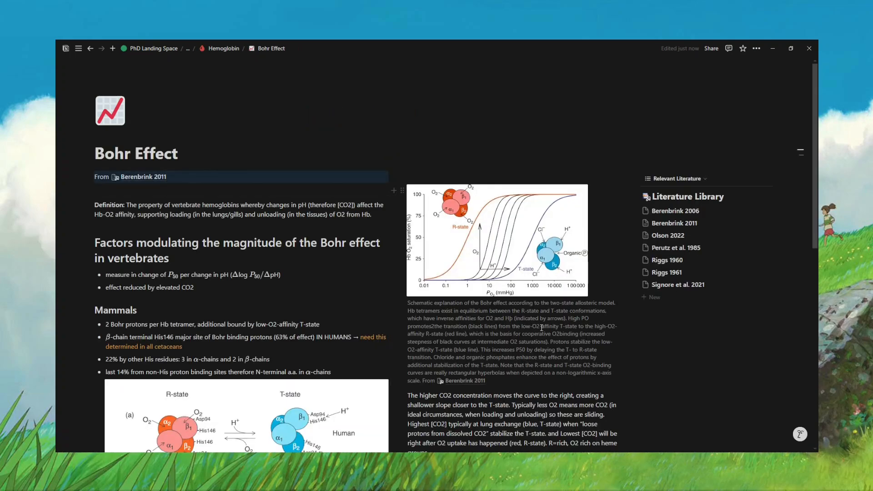
pyautogui.scroll(-10, 542, 328)
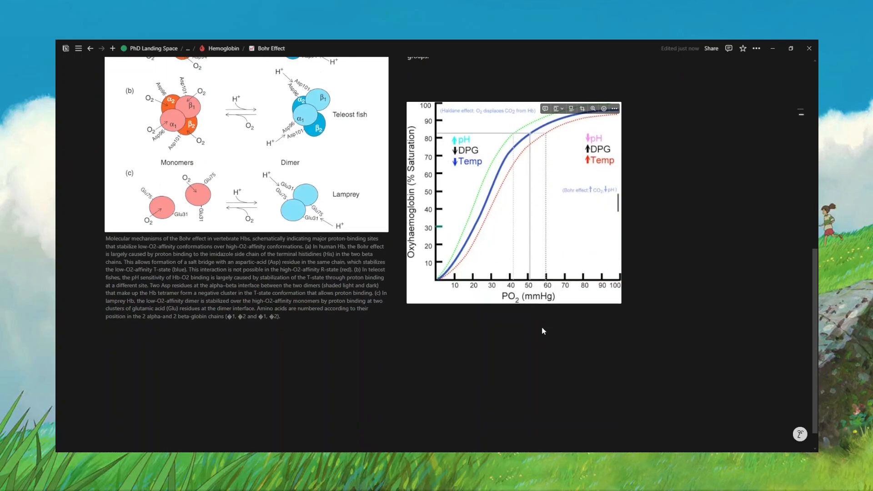
pyautogui.scroll(6, 542, 327)
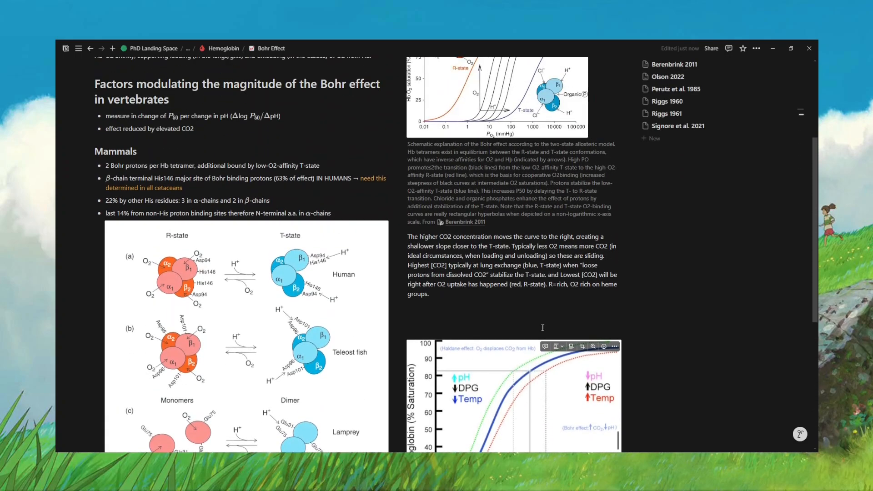
pyautogui.scroll(3, 542, 326)
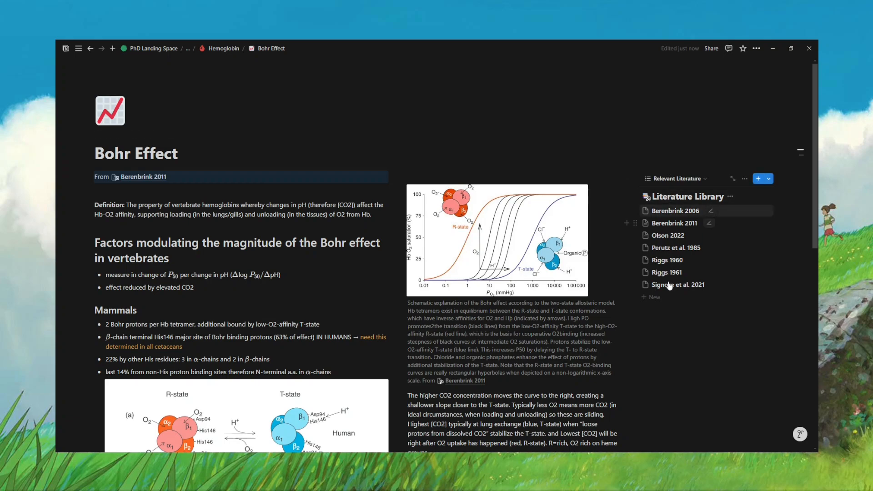
# Step: Insert a new list view of the existing Literature Library database below the Relevant Literature list
pyautogui.click(672, 328)
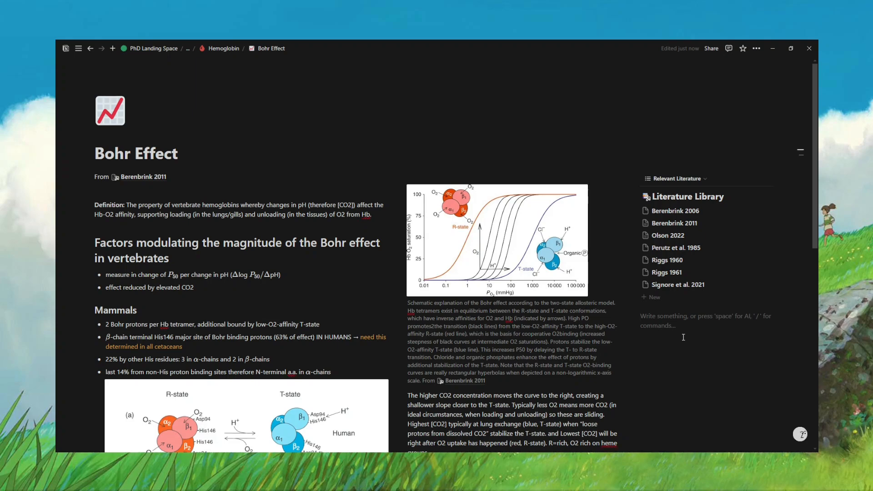
pyautogui.write('/')
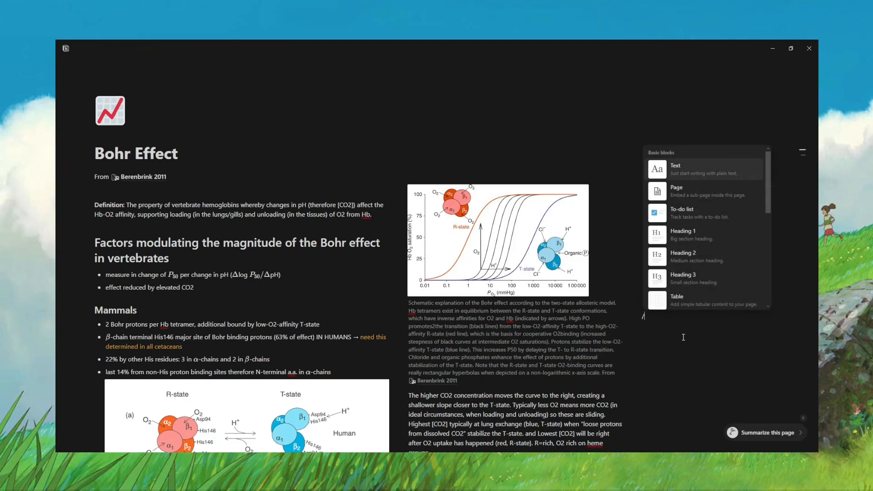
pyautogui.write('view')
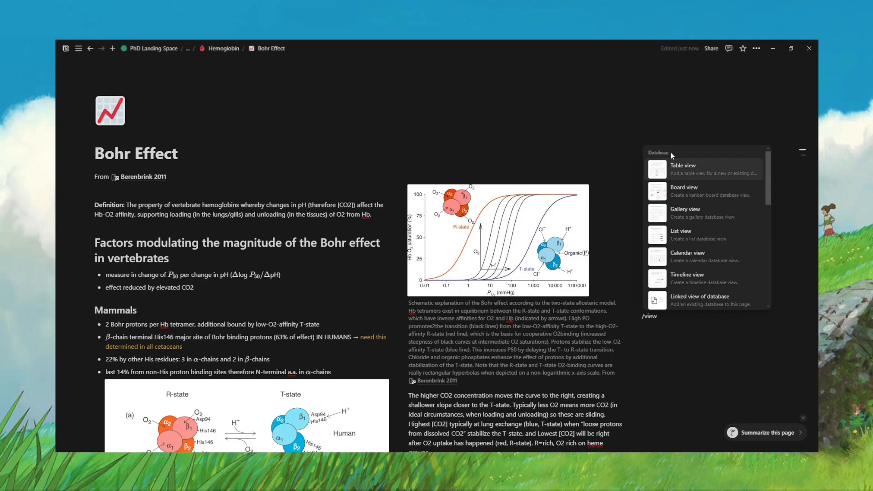
pyautogui.click(672, 231)
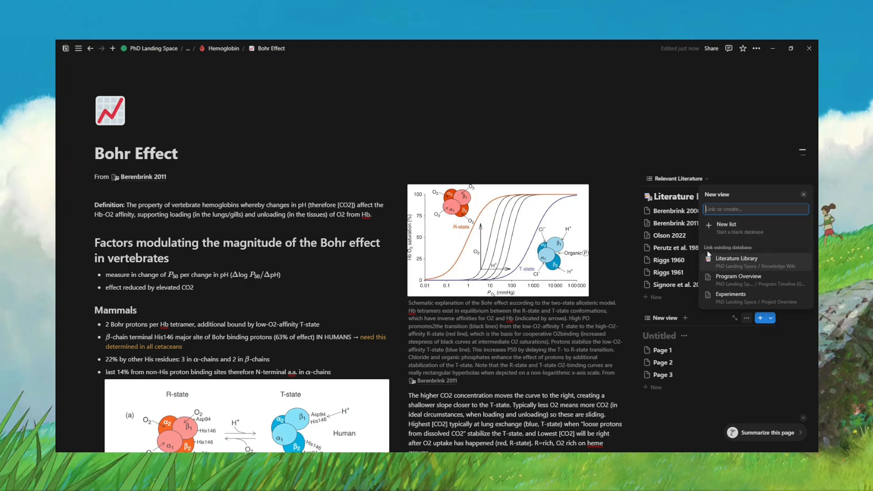
pyautogui.click(746, 263)
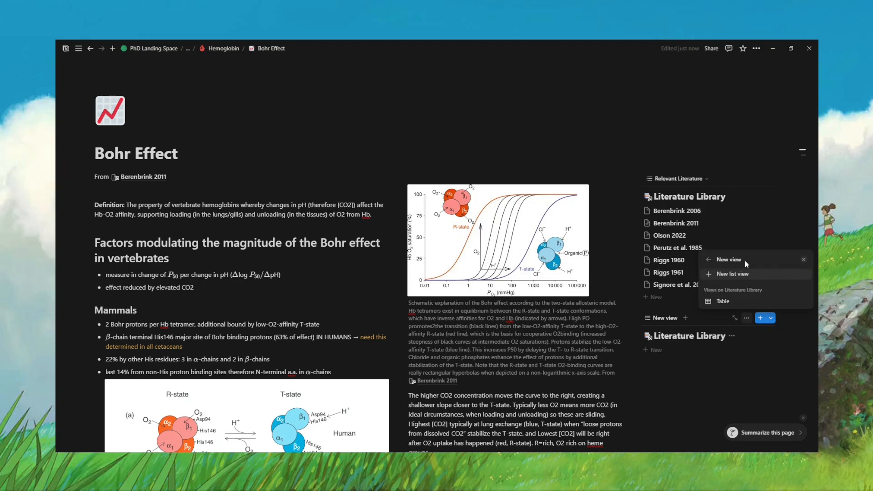
pyautogui.click(732, 335)
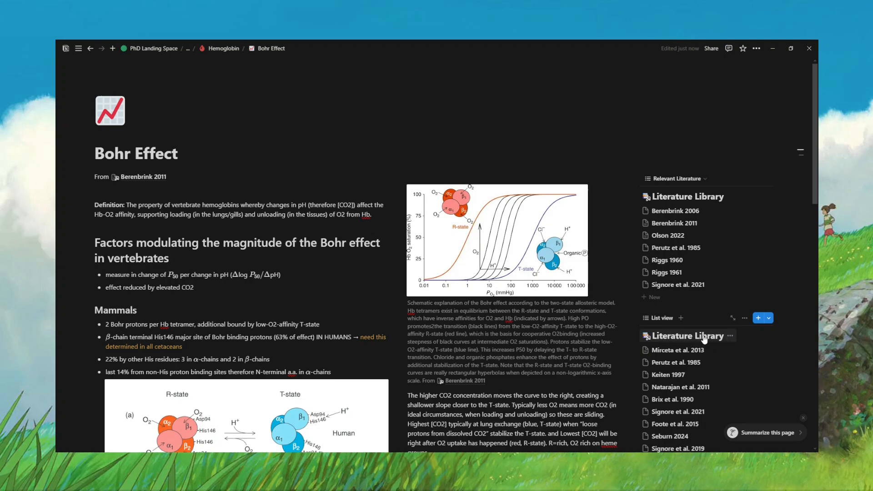
# Step: Rename the new Literature Library list view as Custom View
pyautogui.click(745, 318)
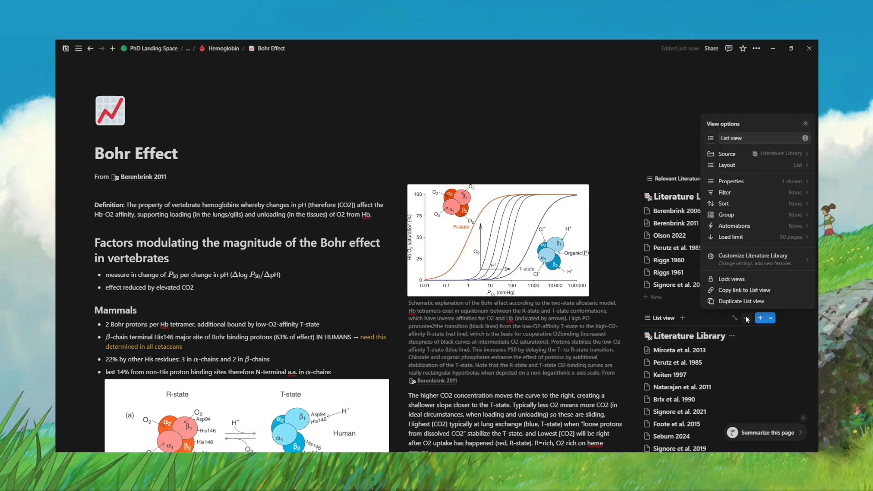
pyautogui.click(767, 139)
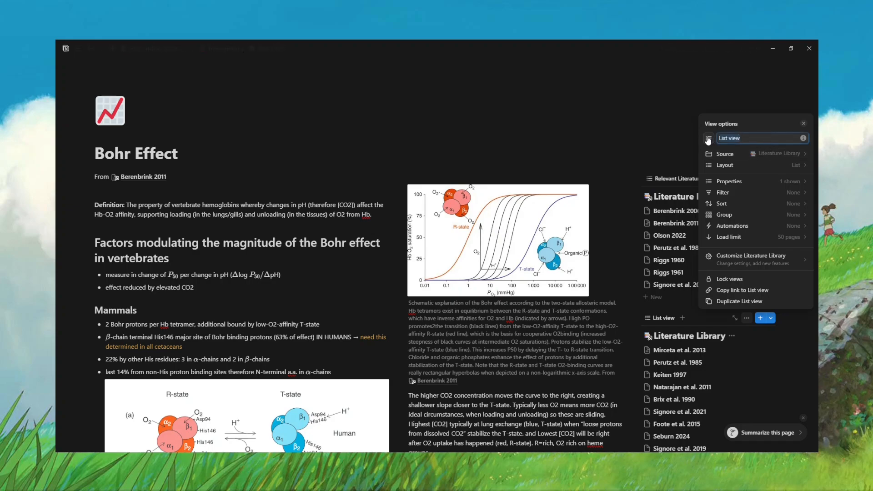
pyautogui.write('Custom View')
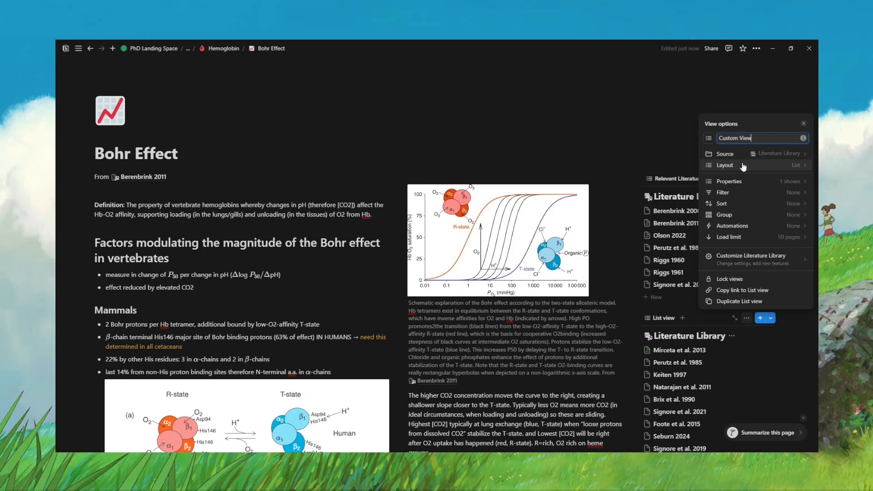
# Step: Set the Custom View layout to hide the database title, open pages in Full page and show page icons
pyautogui.click(729, 167)
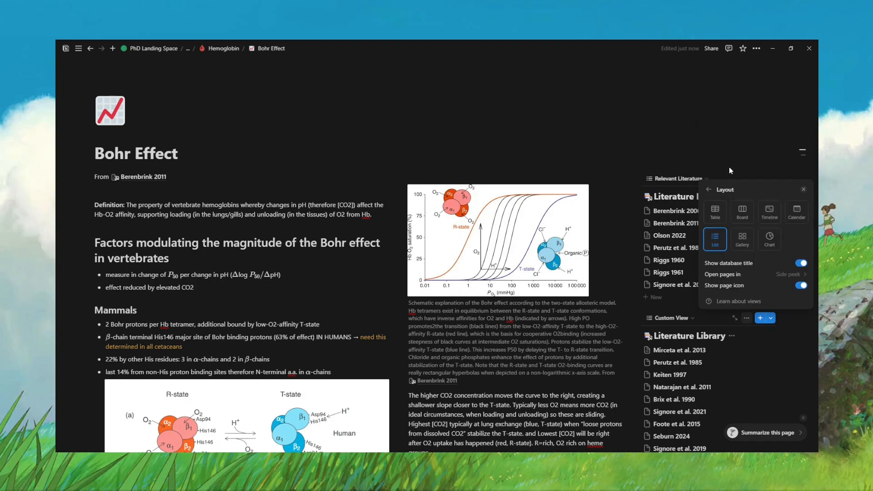
pyautogui.click(801, 263)
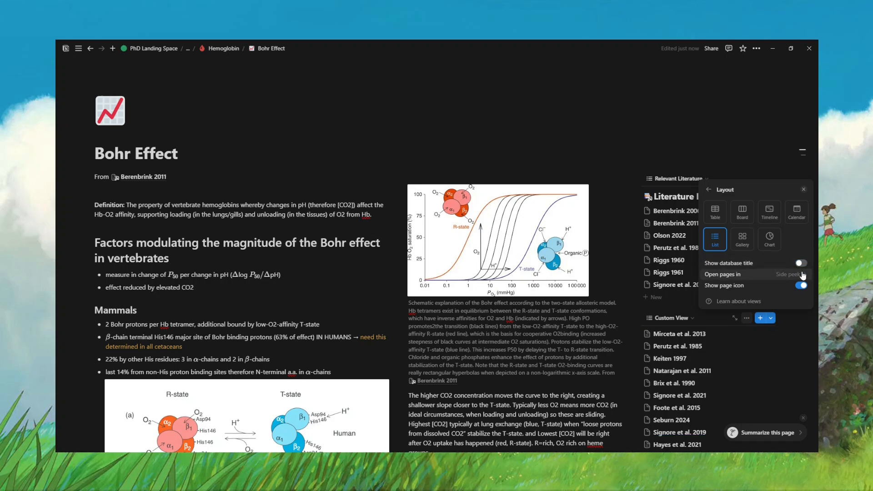
pyautogui.click(801, 275)
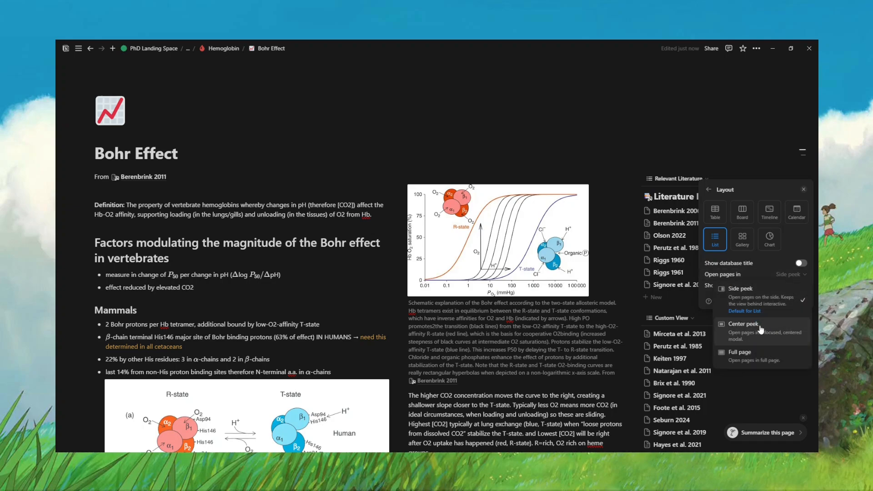
pyautogui.click(754, 354)
pyautogui.click(801, 286)
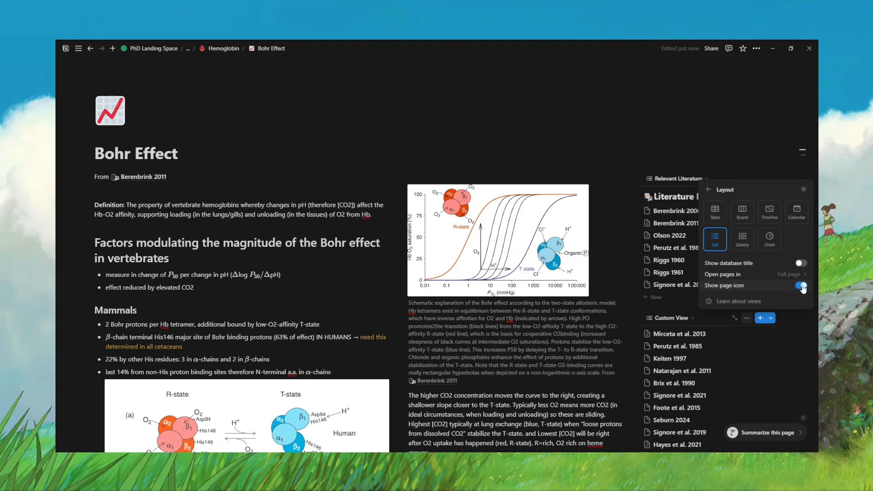
pyautogui.click(800, 286)
pyautogui.click(800, 286)
pyautogui.click(707, 190)
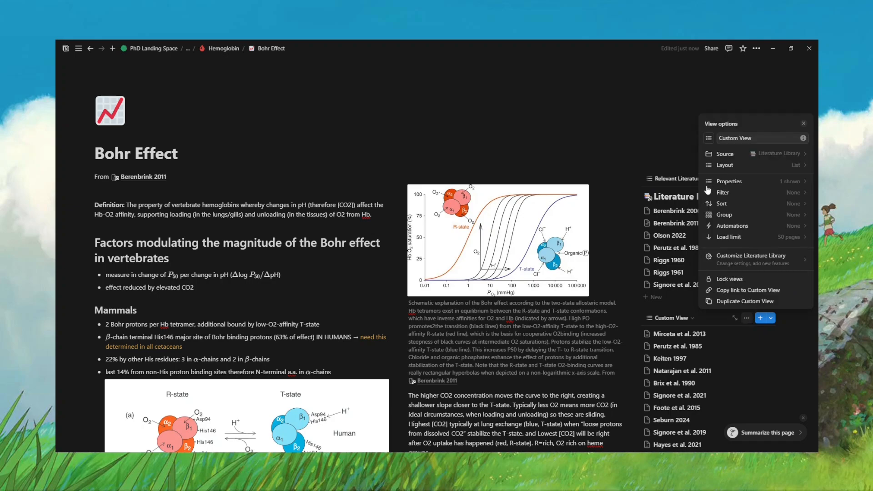
# Step: Filter the Custom View of the Literature Library to entries whose Tags contain Bohr effect
pyautogui.click(734, 192)
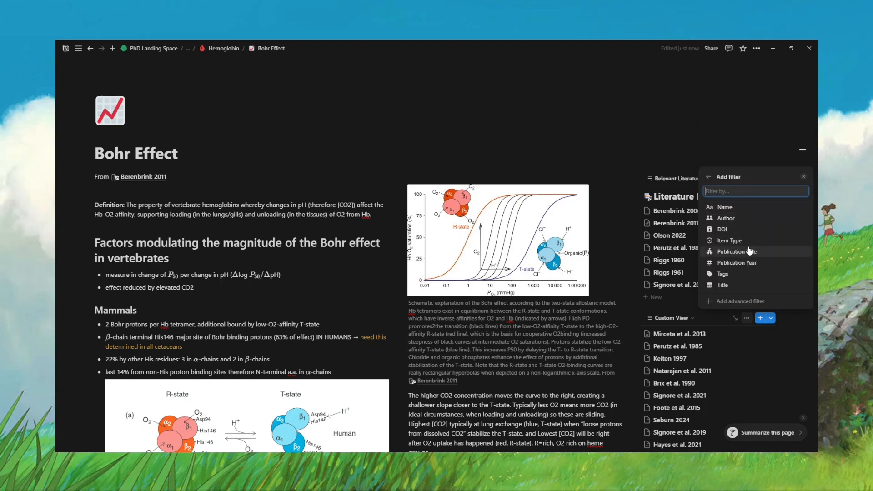
pyautogui.click(735, 274)
pyautogui.click(727, 290)
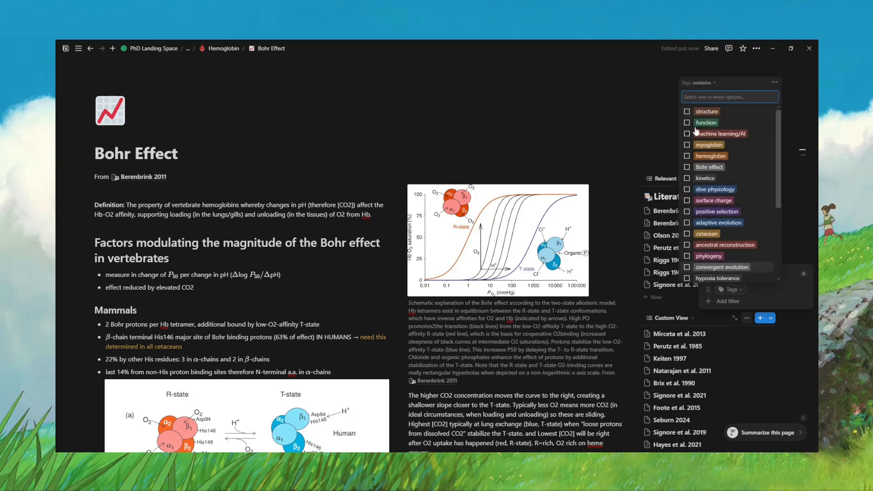
pyautogui.click(715, 83)
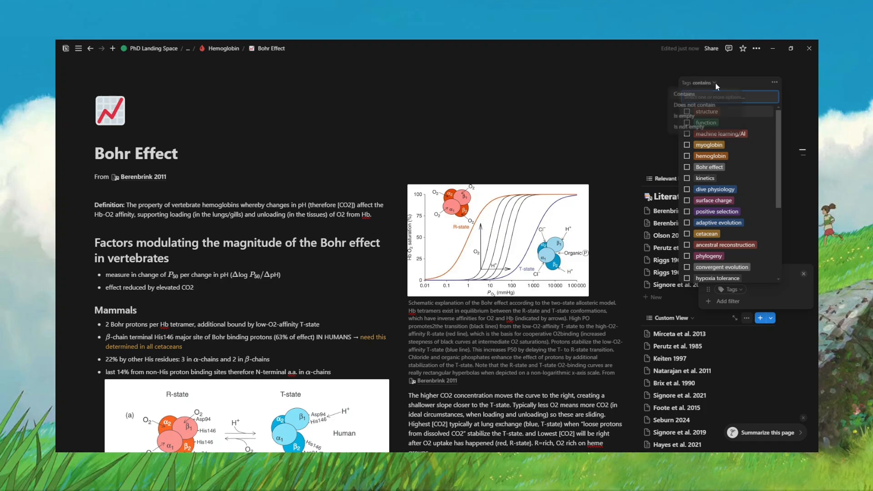
pyautogui.click(709, 95)
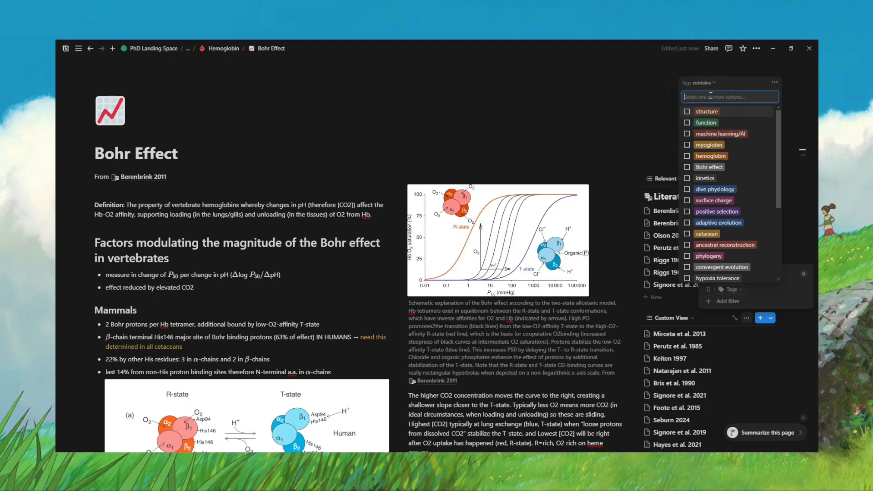
pyautogui.write('bohr')
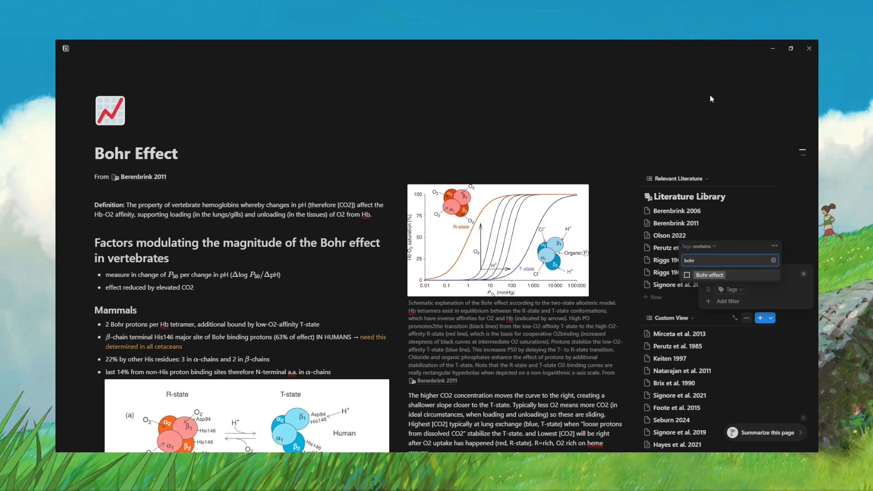
pyautogui.click(687, 275)
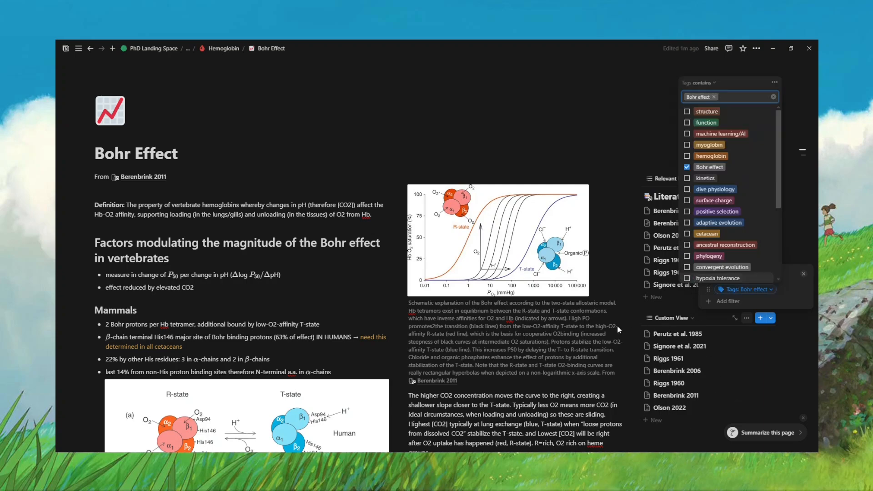
pyautogui.click(614, 385)
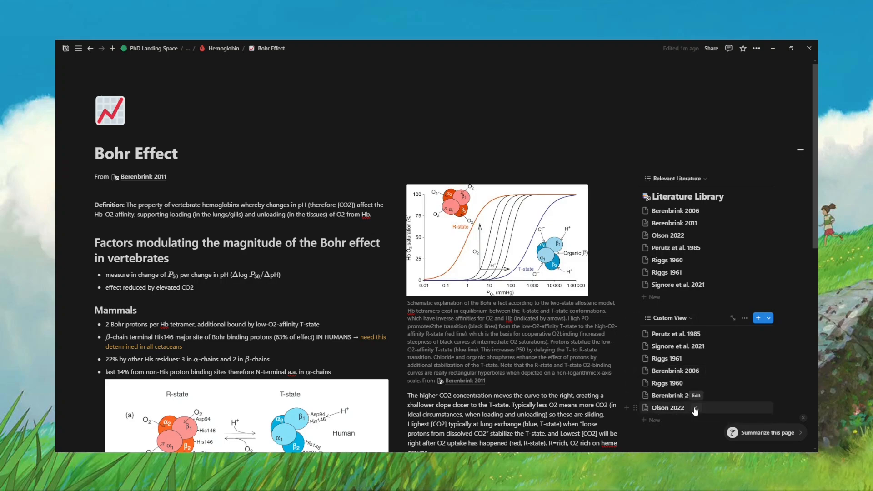
# Step: Delete the Custom View database block from the Bohr Effect page
pyautogui.click(636, 317)
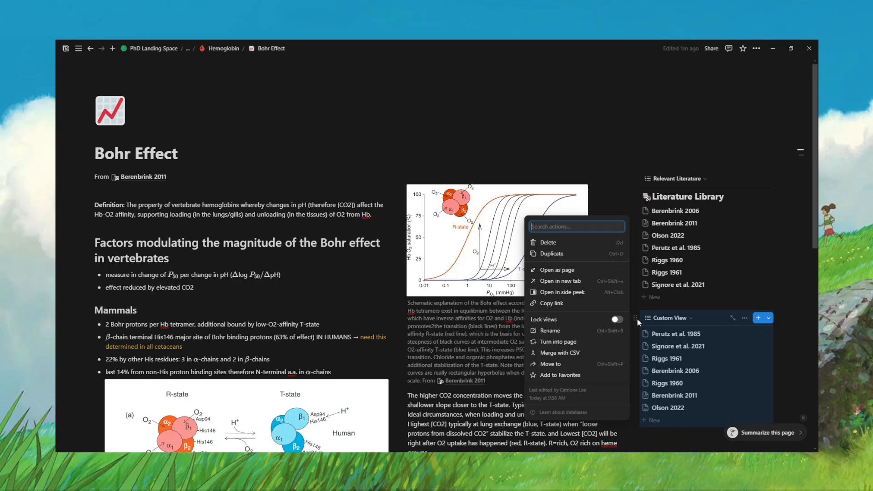
pyautogui.press('Delete')
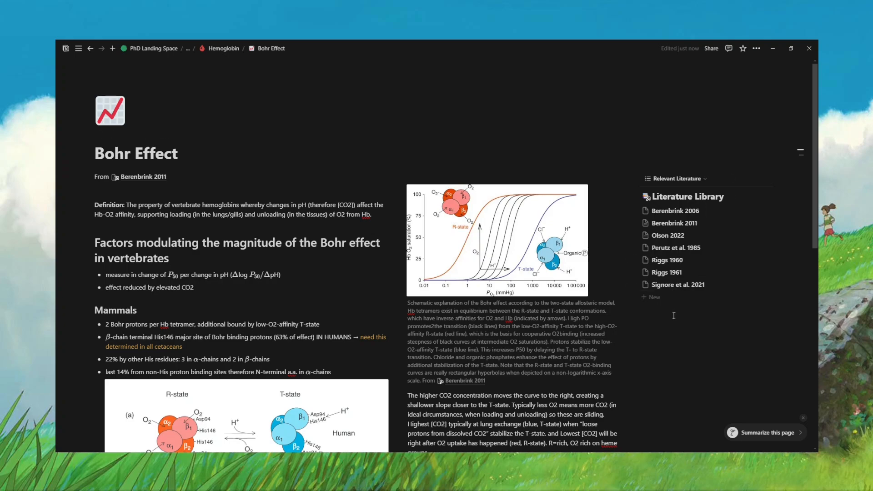
# Step: Open the full Literature Library database and inspect the sort applied to its Name property
pyautogui.click(691, 201)
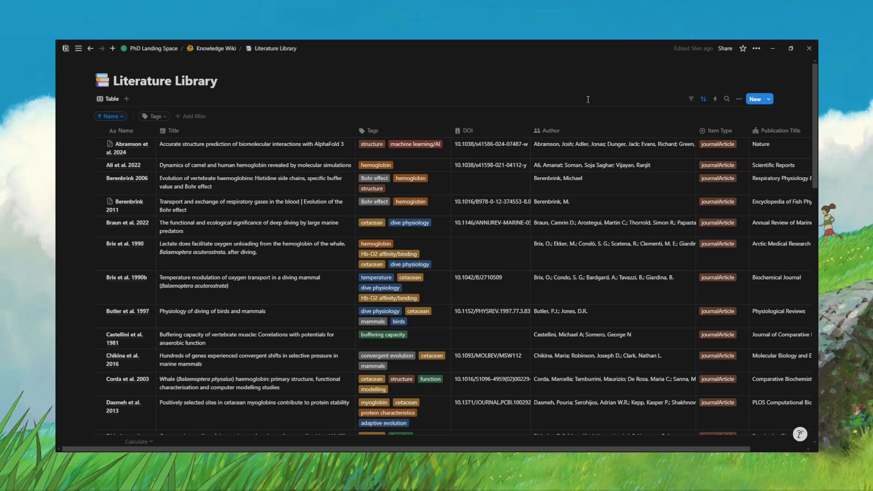
pyautogui.click(703, 99)
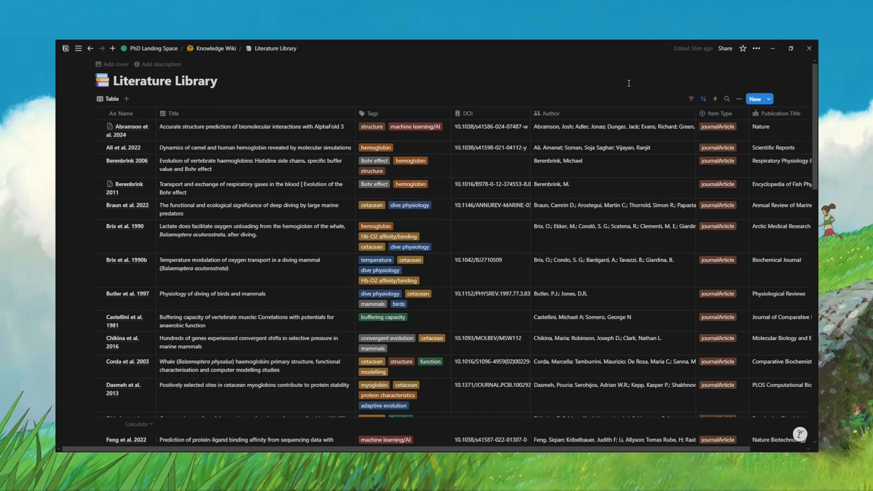
pyautogui.click(704, 99)
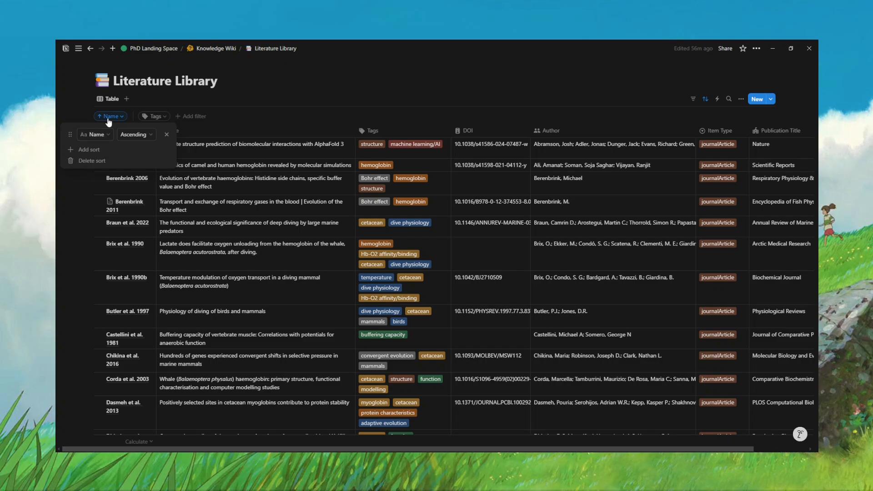
pyautogui.click(405, 70)
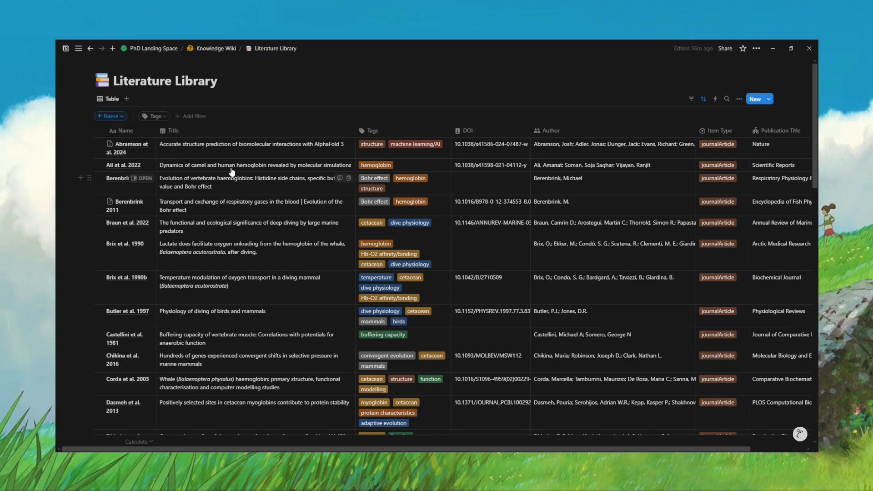
# Step: Create a new Literature Library entry named Fancy Name 2024 and set its Title property to Fancy title
pyautogui.click(755, 99)
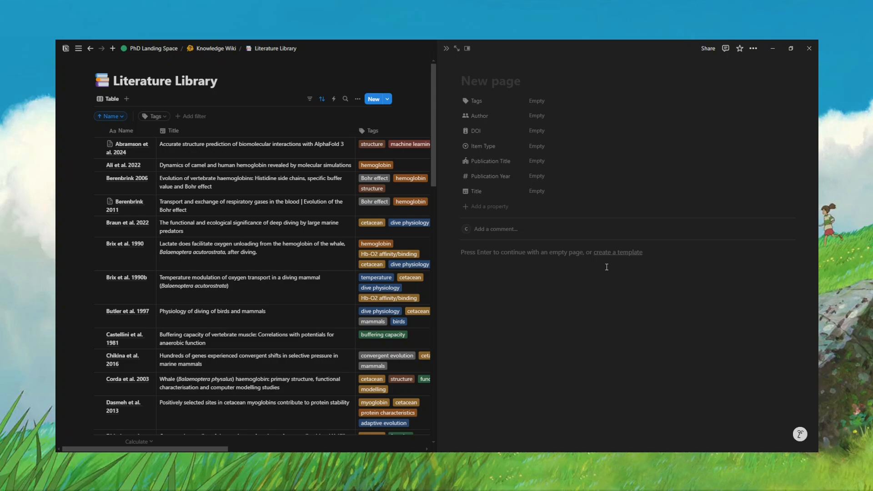
pyautogui.write('Fancy Name 2024')
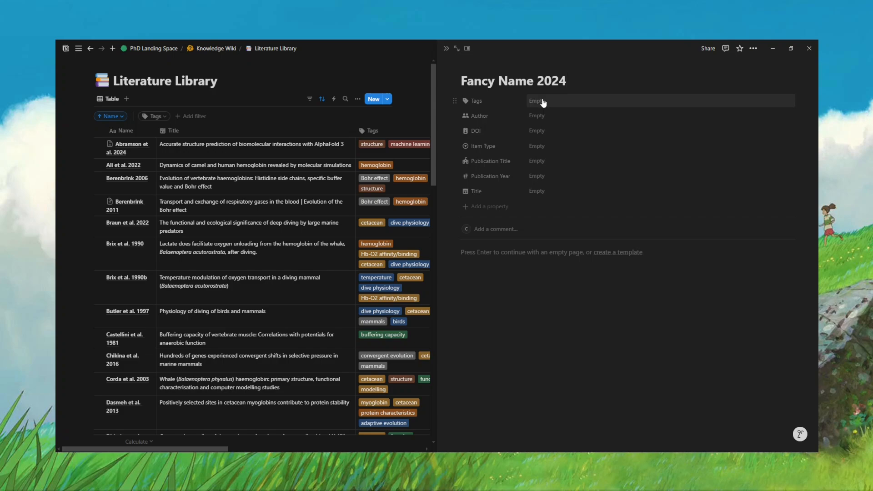
pyautogui.click(547, 194)
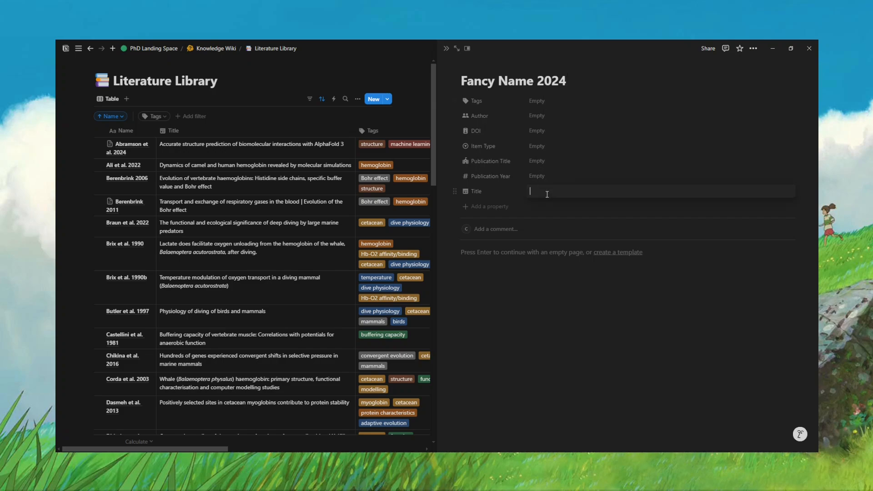
pyautogui.write('Fancy title')
# Step: Set the new entry's Publication Year to 2024, Publication Title to Journal X and Item Type to journalArticle
pyautogui.click(559, 177)
pyautogui.write('2024')
pyautogui.press('Return')
pyautogui.click(576, 161)
pyautogui.write('Journal X')
pyautogui.click(550, 146)
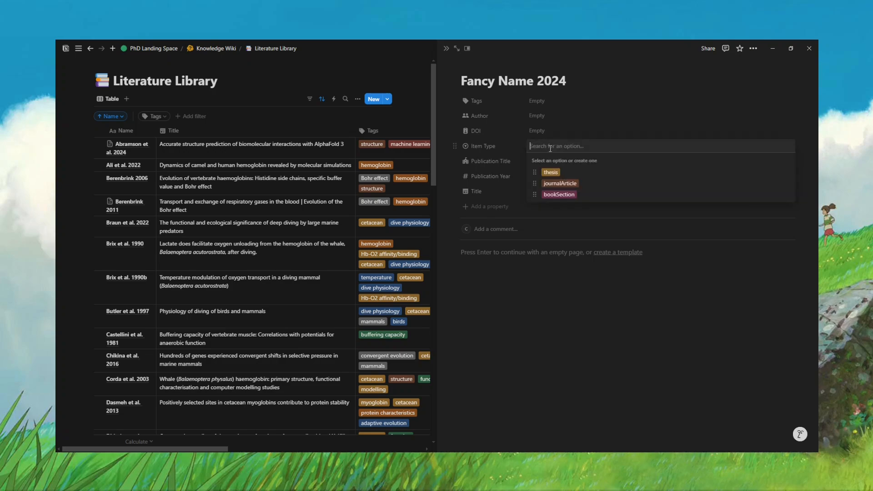
pyautogui.click(559, 182)
# Step: Fill in the new entry's DOI as 123456789 and its Author as Fancy Name
pyautogui.click(533, 132)
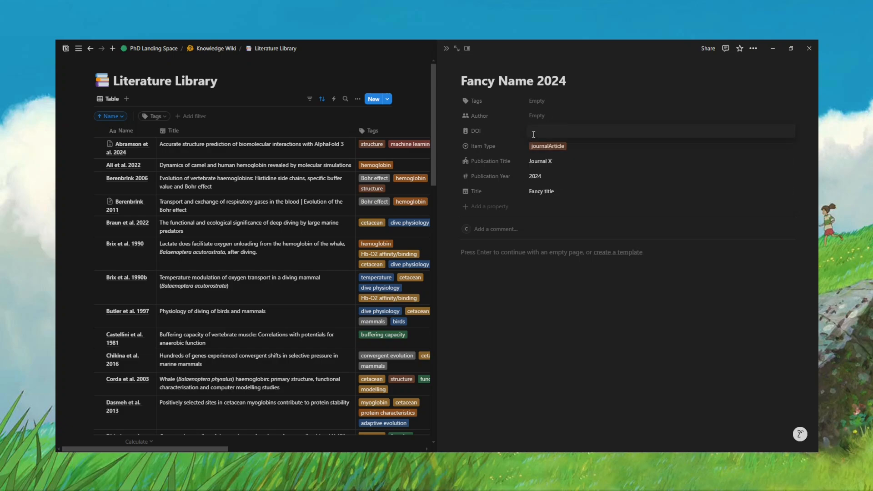
pyautogui.write('123456789')
pyautogui.click(537, 117)
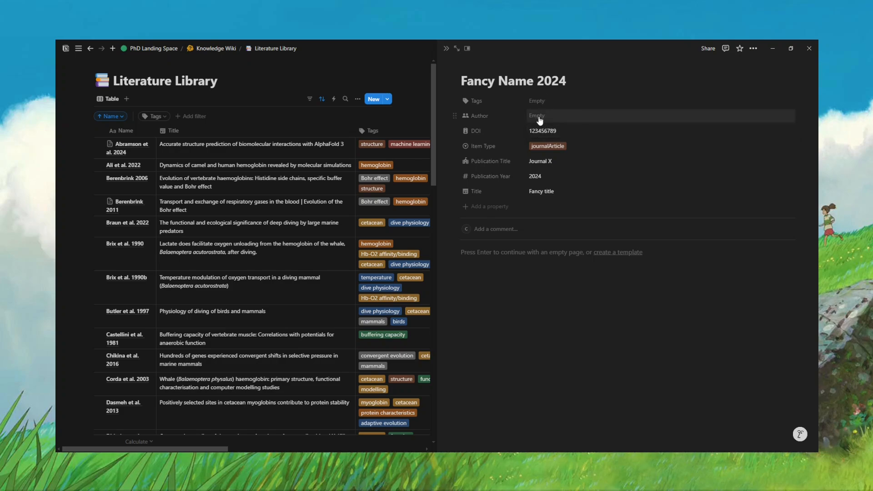
pyautogui.write('asdfghjkl')
pyautogui.moveTo(584, 115); pyautogui.dragTo(530, 112)
pyautogui.write('Fancy Name')
# Step: Look through the available tags, tag the Fancy Name 2024 entry with mammals and close its page
pyautogui.click(542, 100)
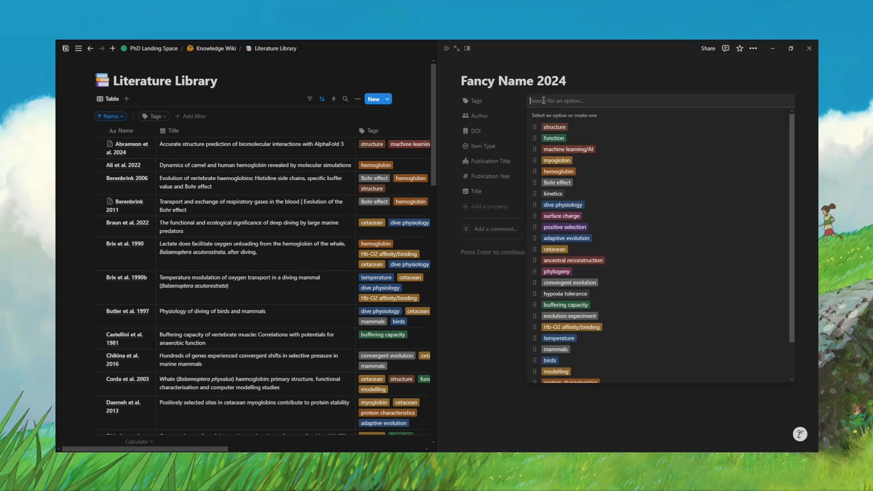
pyautogui.scroll(-2, 645, 207)
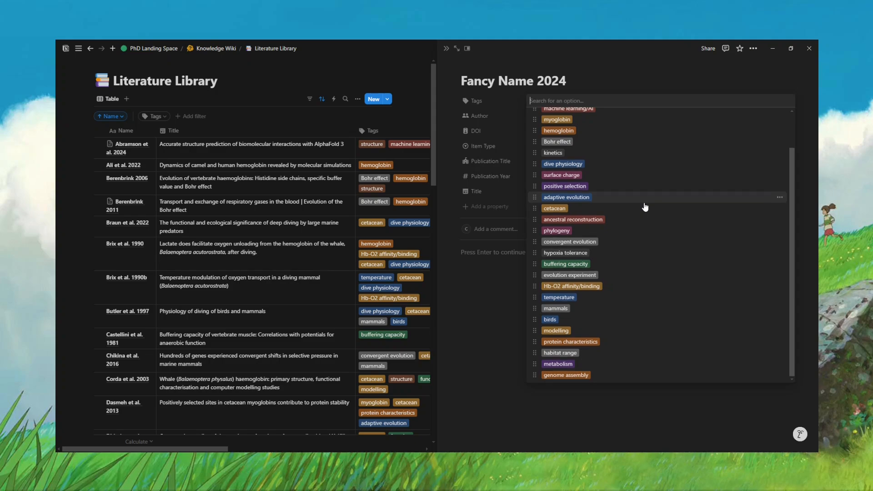
pyautogui.scroll(2, 645, 207)
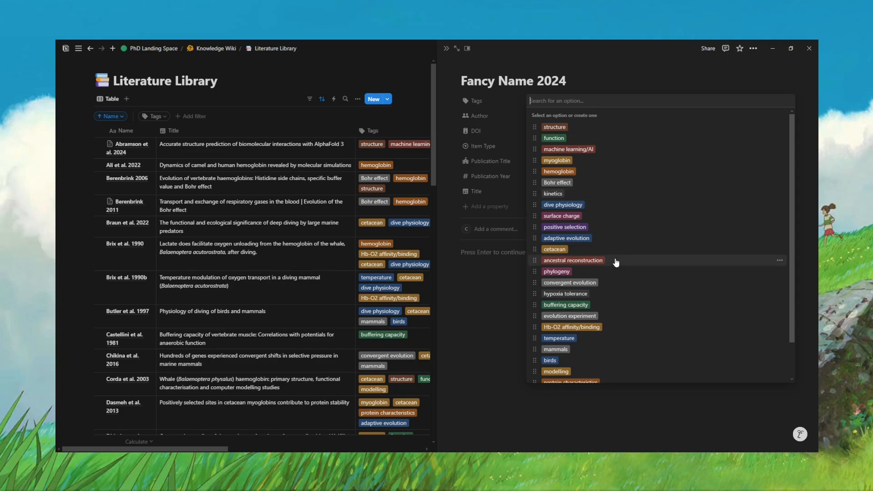
pyautogui.scroll(-1, 632, 255)
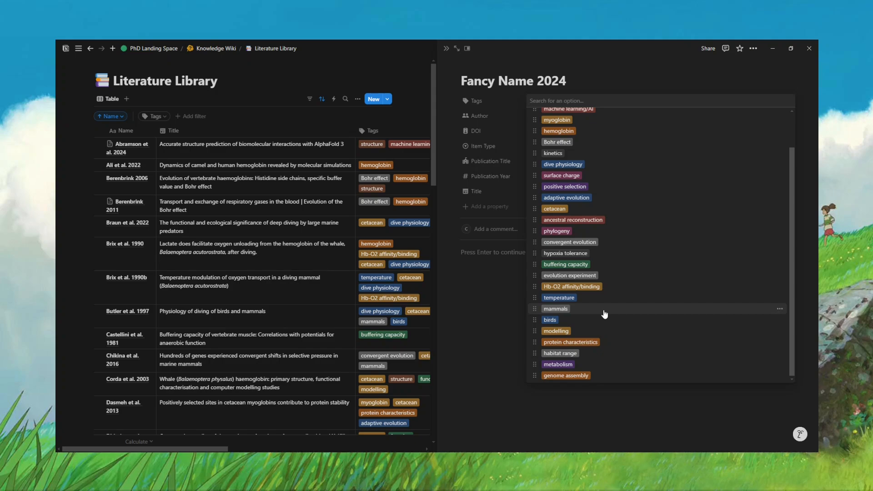
pyautogui.click(564, 310)
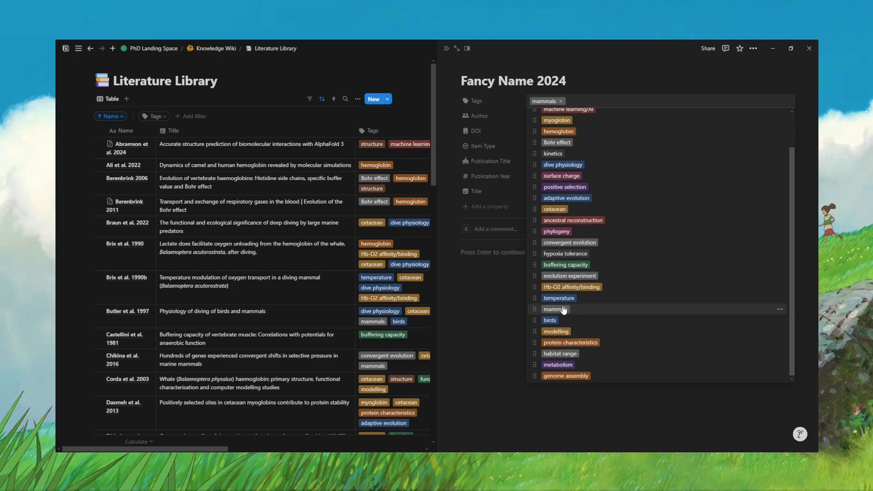
pyautogui.click(495, 329)
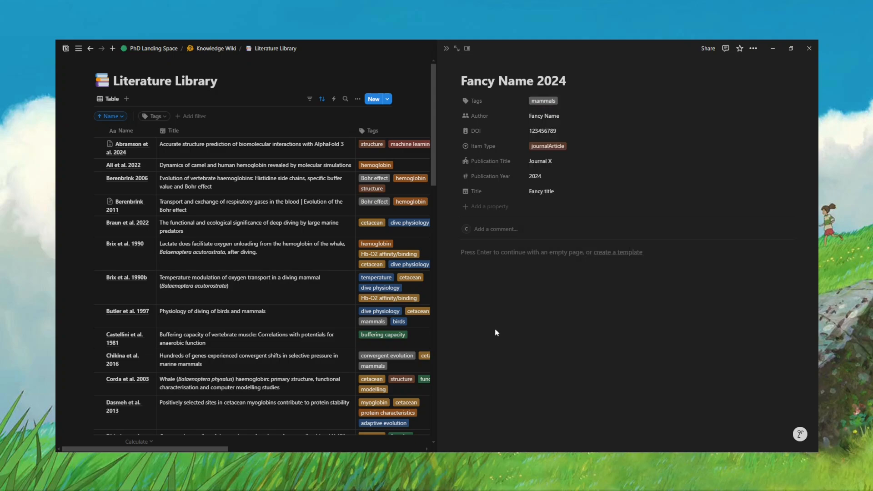
pyautogui.click(447, 49)
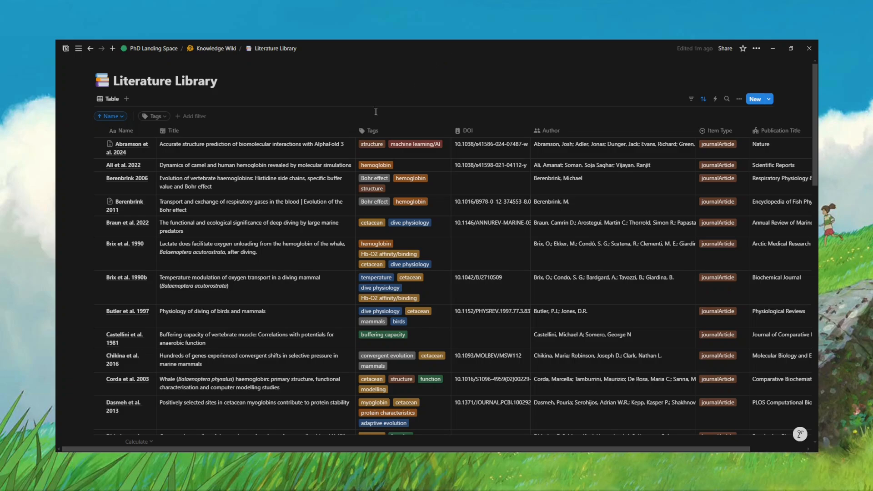
# Step: Find the Fancy Name 2024 entry in the Literature Library table and delete it
pyautogui.scroll(-3, 167, 317)
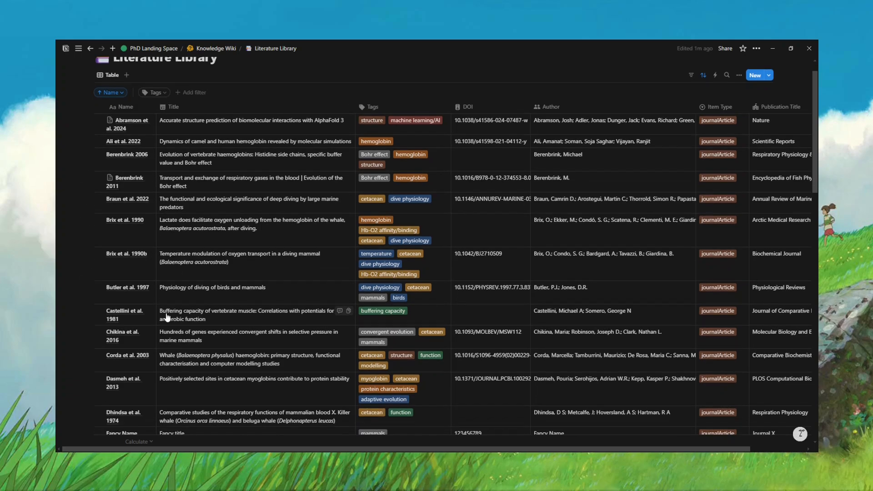
pyautogui.scroll(-9, 167, 317)
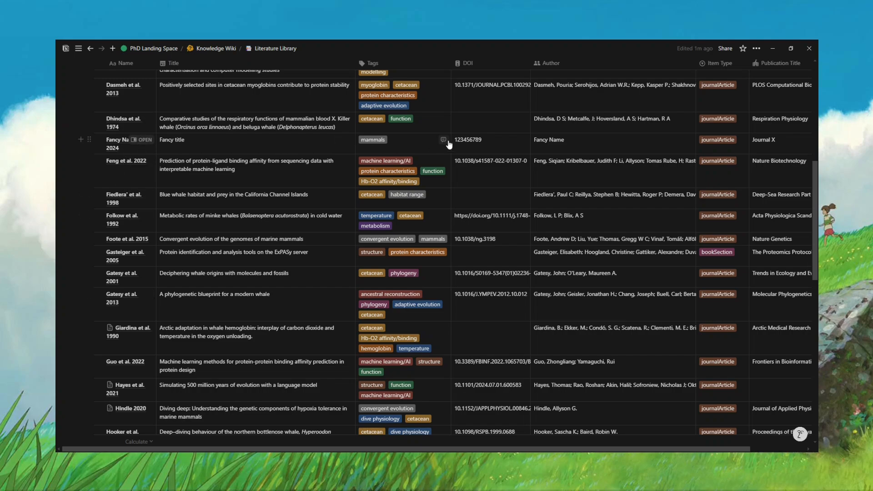
pyautogui.hscroll(3, 591, 138)
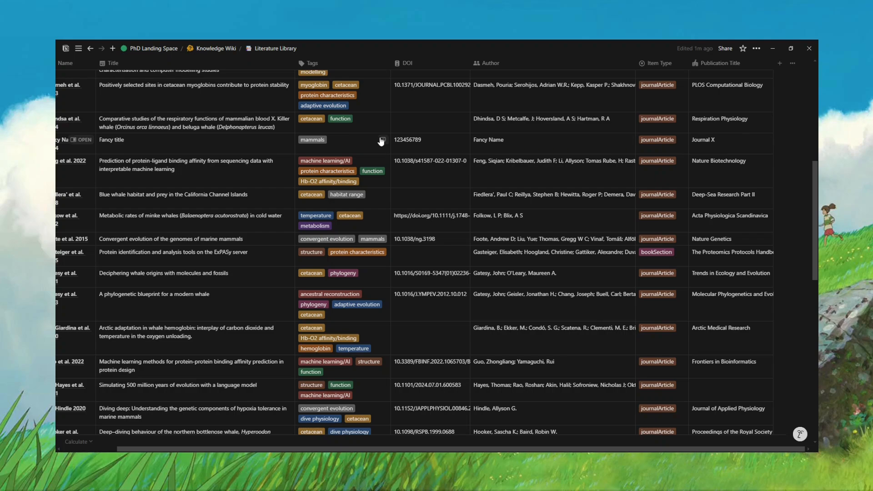
pyautogui.hscroll(-3, 370, 139)
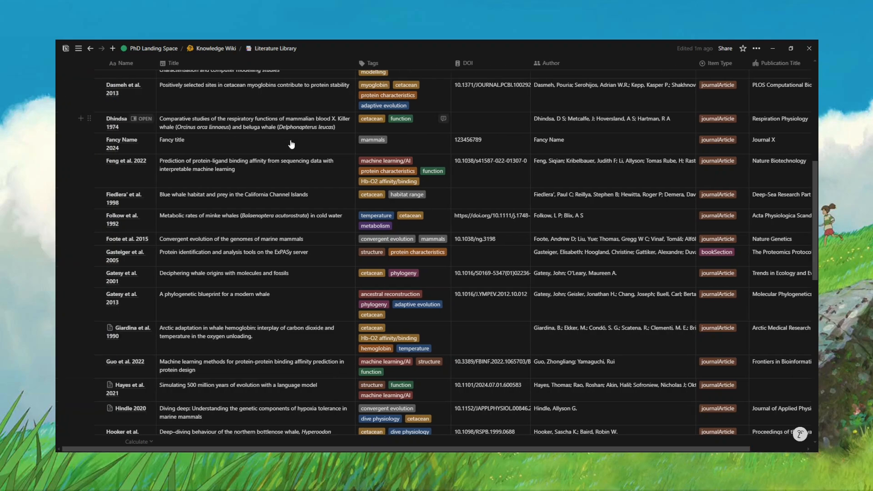
pyautogui.click(99, 139)
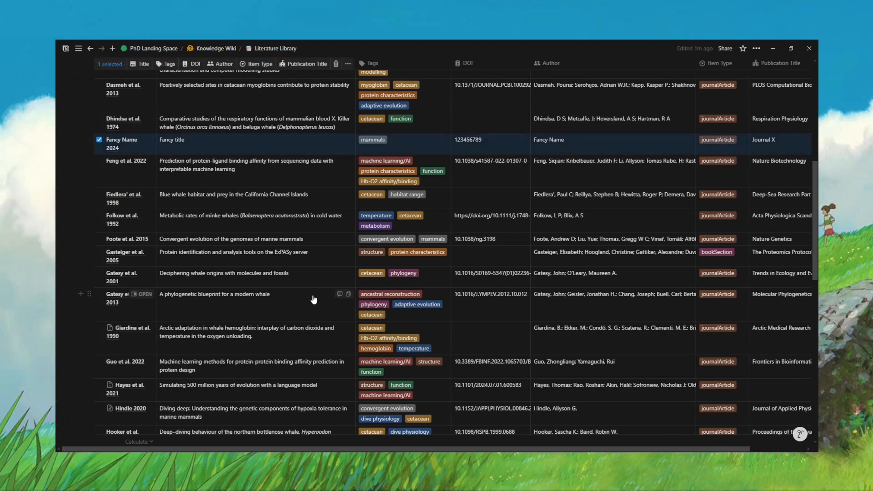
pyautogui.press('Delete')
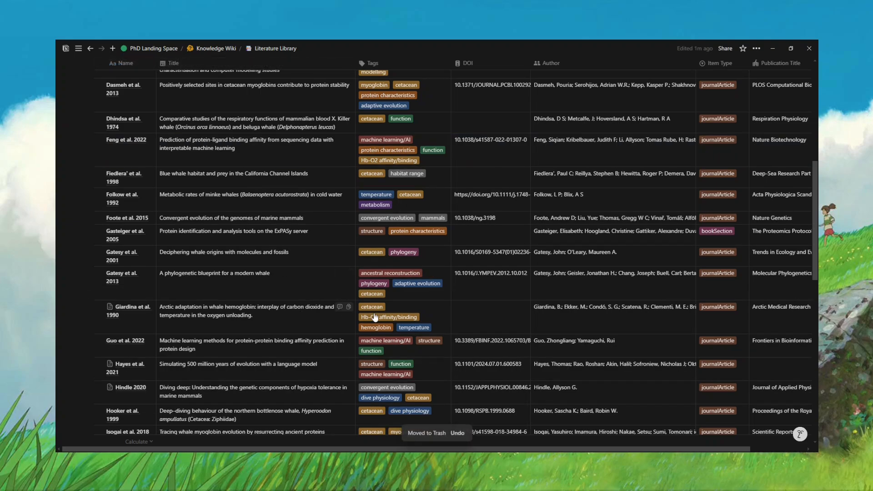
# Step: Review the Literature Library database's Import and Merge with CSV options without running either of them
pyautogui.scroll(-1, 537, 353)
pyautogui.scroll(5, 536, 354)
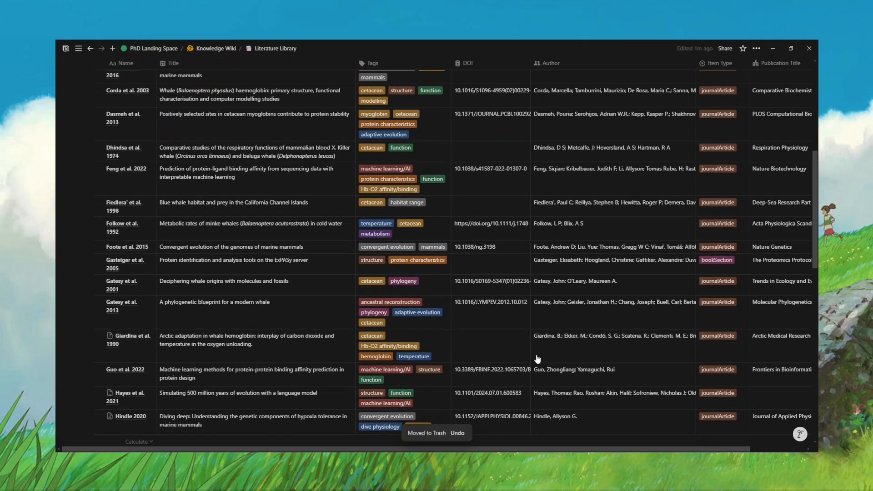
pyautogui.scroll(4, 537, 359)
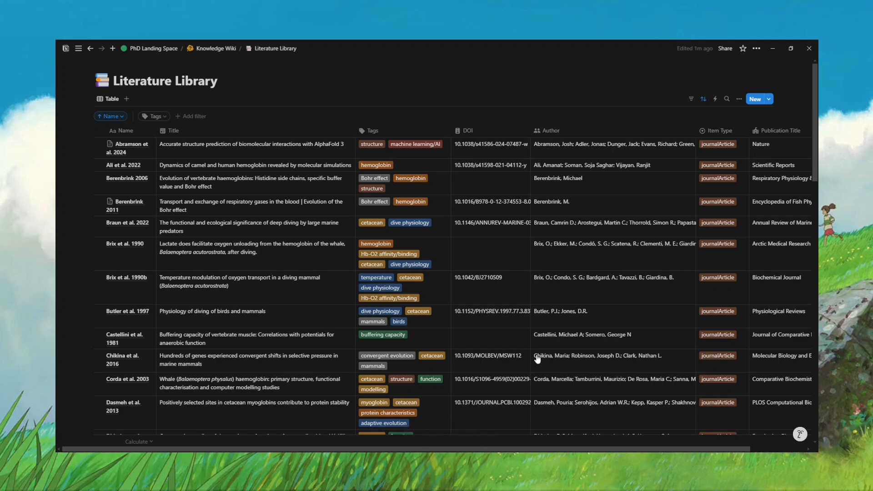
pyautogui.click(755, 47)
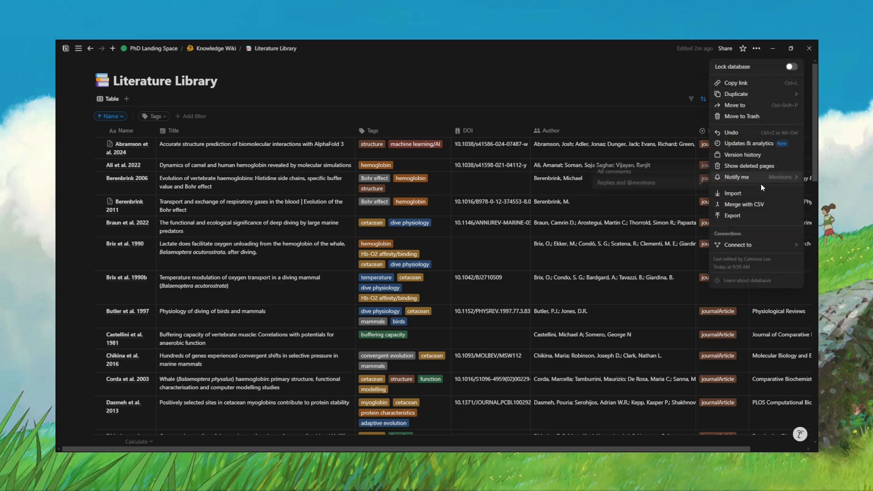
pyautogui.click(663, 65)
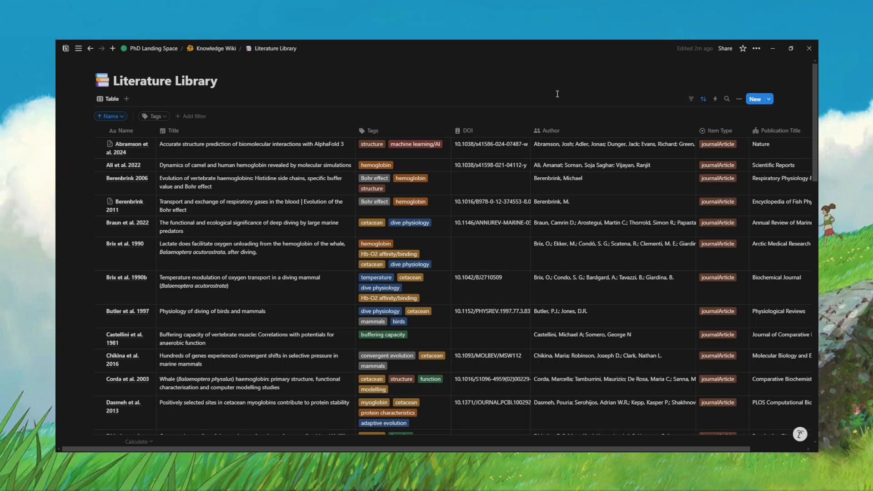
pyautogui.click(755, 50)
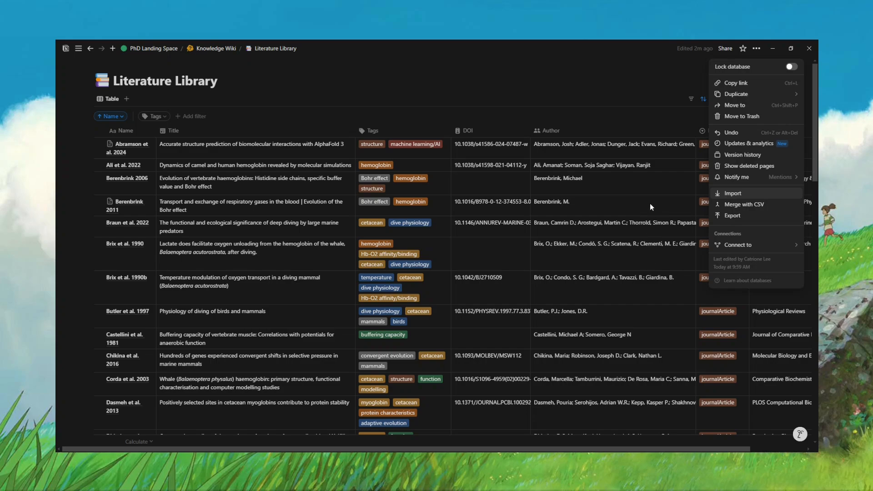
pyautogui.click(445, 79)
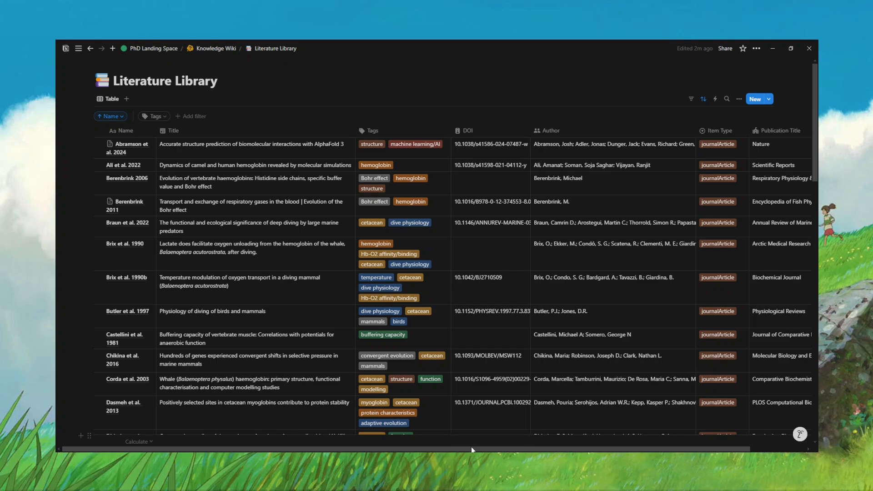
# Step: Look through the Literature Library table's entries from the first row to the last
pyautogui.moveTo(470, 447)
pyautogui.mouseDown()
pyautogui.moveTo(522, 443)
pyautogui.moveTo(475, 448)
pyautogui.mouseUp()
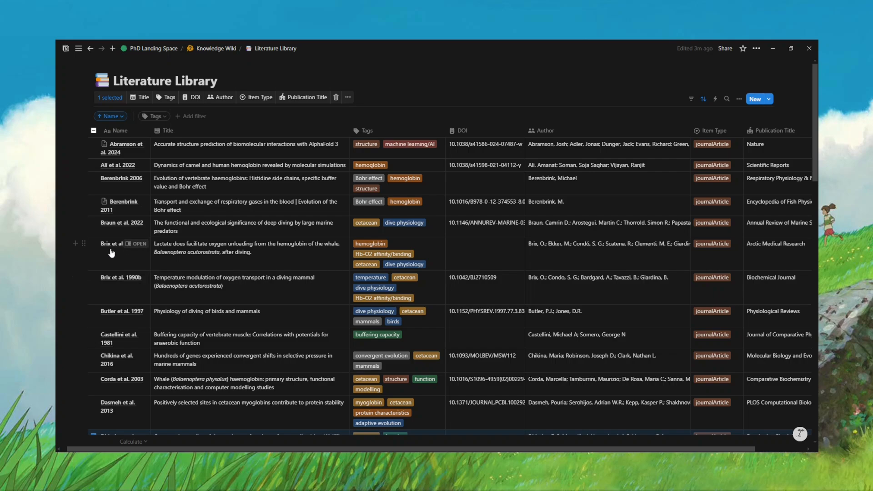
pyautogui.scroll(-15, 321, 339)
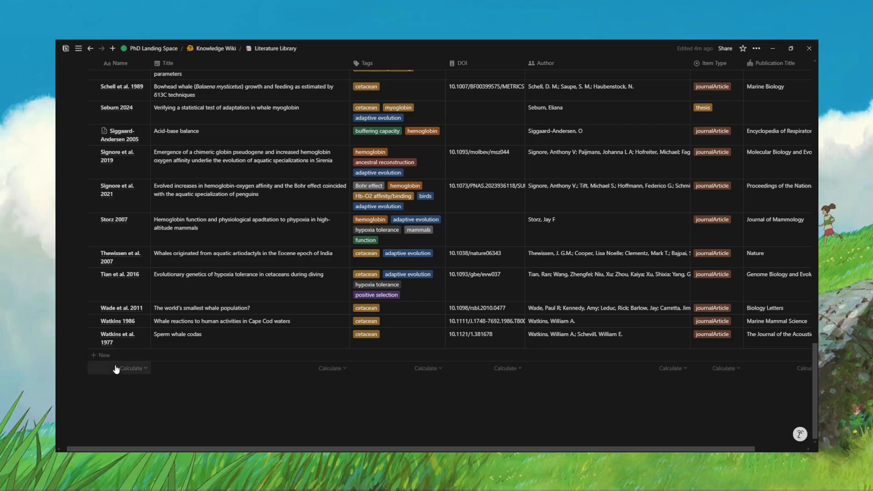
pyautogui.scroll(2, 121, 247)
pyautogui.scroll(10, 121, 247)
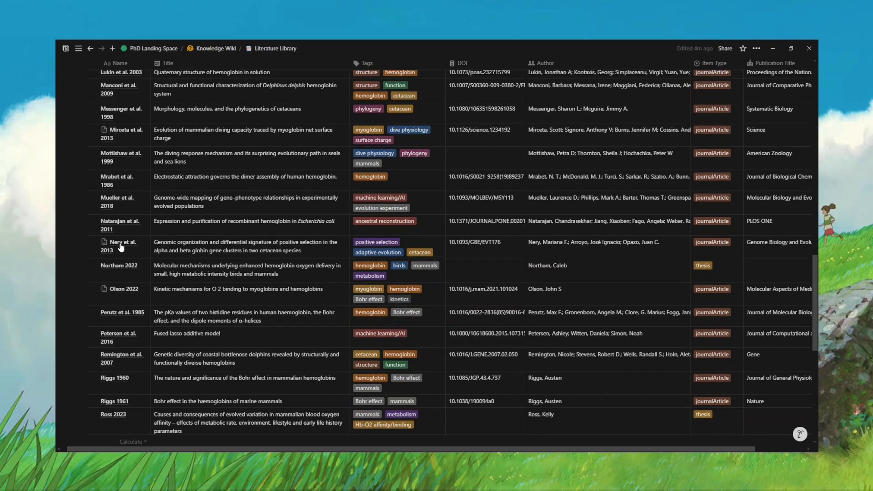
pyautogui.scroll(10, 121, 247)
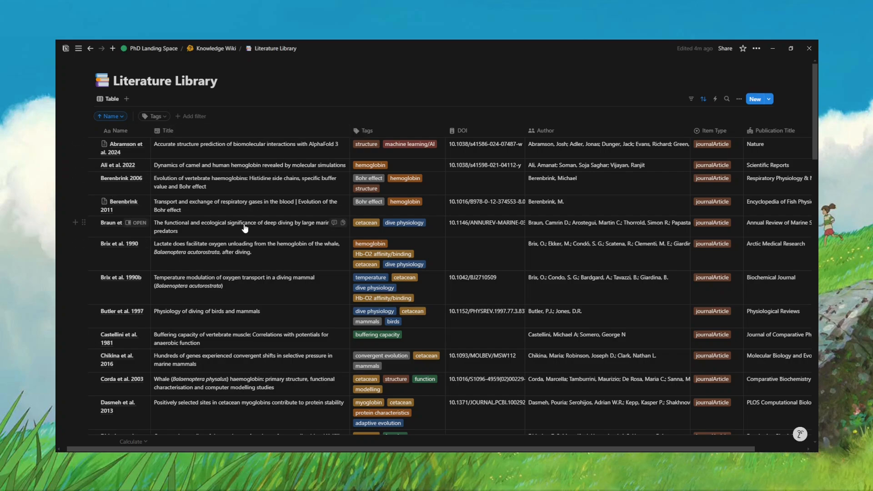
pyautogui.scroll(-2, 244, 228)
pyautogui.scroll(-6, 236, 218)
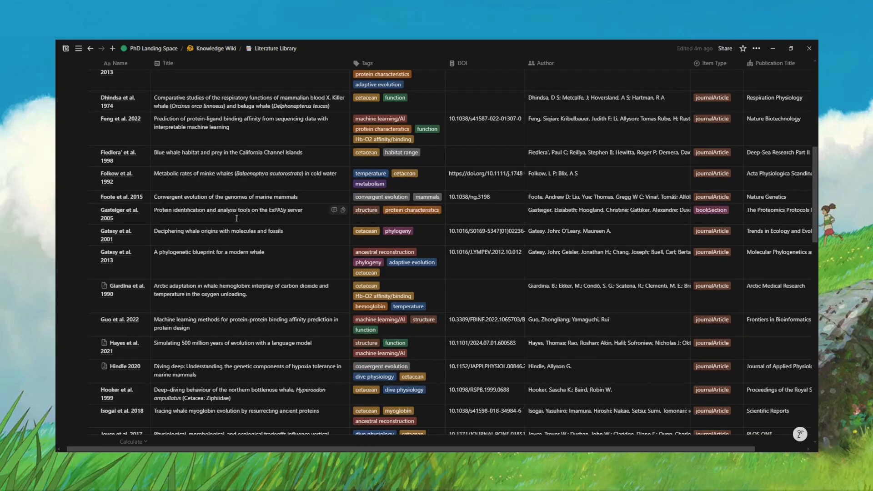
pyautogui.scroll(-10, 236, 217)
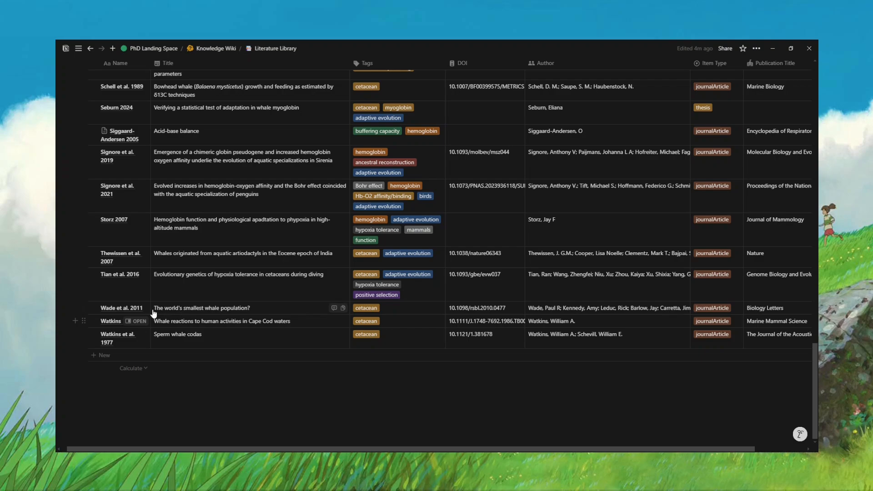
# Step: Rename the Wade et al. 2011 entry in the Literature Library as smallWhalePop
pyautogui.click(108, 310)
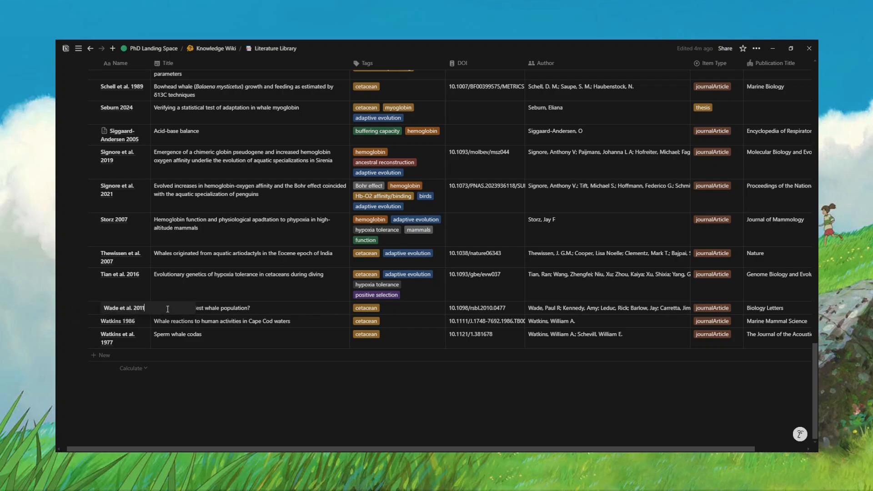
pyautogui.press('BackSpace')
pyautogui.press('BackSpace')
pyautogui.press('BackSpace')
pyautogui.press('BackSpace')
pyautogui.press('BackSpace')
pyautogui.press('BackSpace')
pyautogui.press('BackSpace')
pyautogui.press('BackSpace')
pyautogui.press('BackSpace')
pyautogui.press('BackSpace')
pyautogui.press('BackSpace')
pyautogui.press('BackSpace')
pyautogui.press('BackSpace')
pyautogui.press('BackSpace')
pyautogui.press('BackSpace')
pyautogui.press('BackSpace')
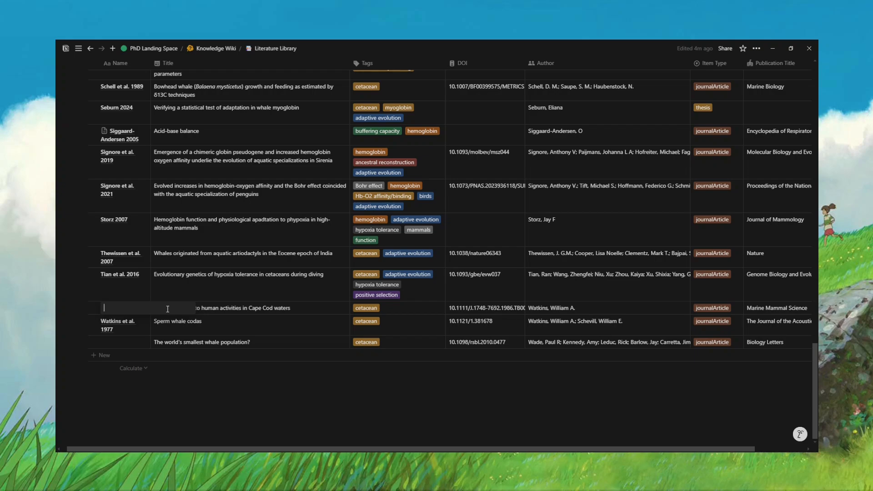
pyautogui.write('smallWha')
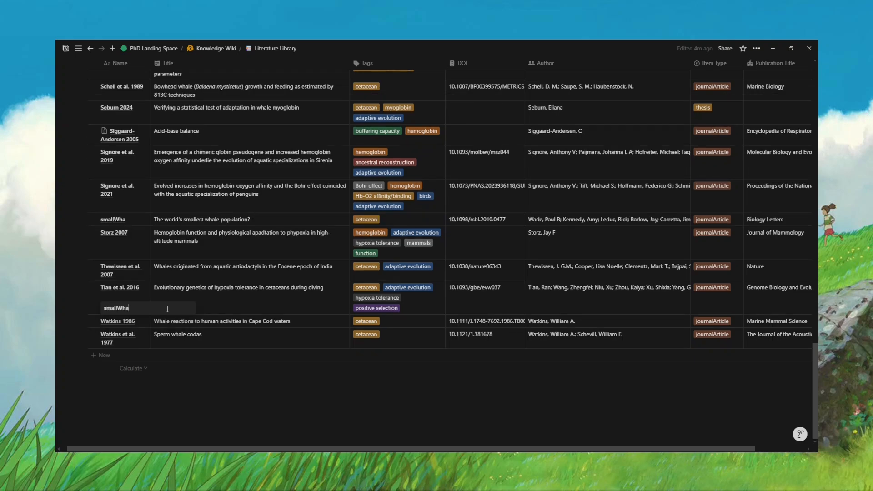
pyautogui.write('lePop')
pyautogui.press('Escape')
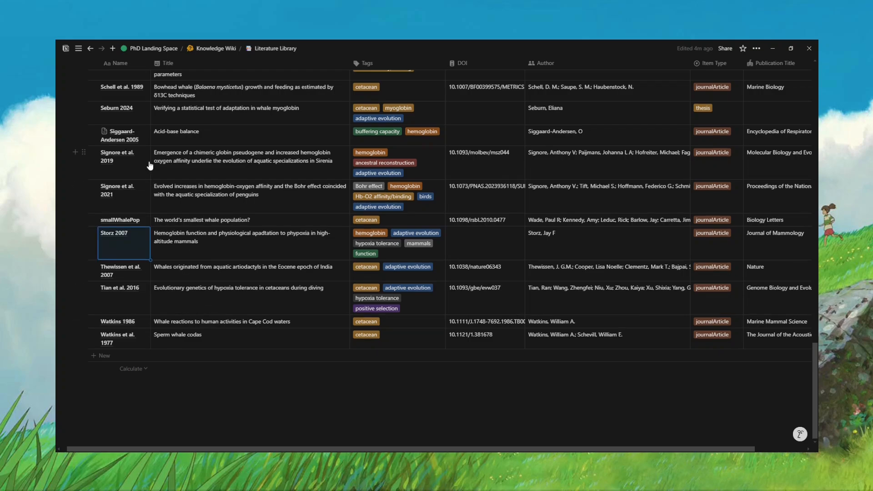
# Step: Undo the renaming of the entry titled The world's smallest whale population? until its original name is restored
pyautogui.scroll(1, 150, 165)
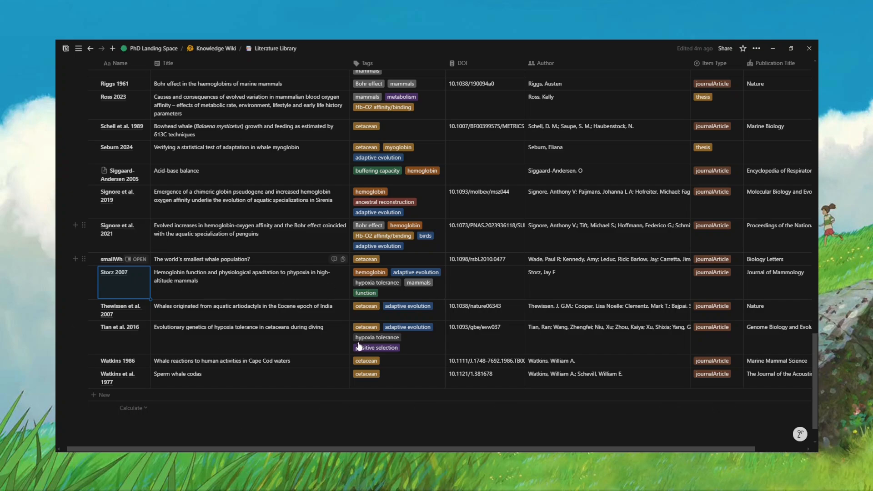
pyautogui.hotkey('ctrl', 'z')
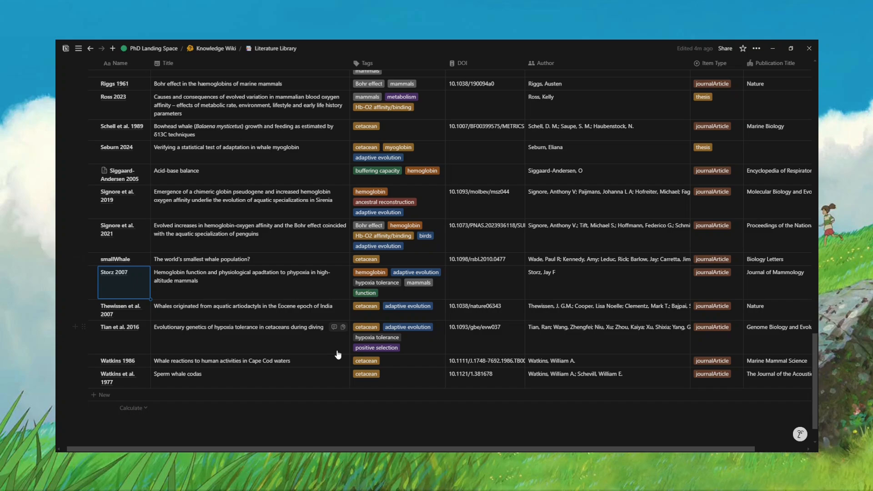
pyautogui.hotkey('ctrl', 'z')
pyautogui.hotkey('ctrl', 'z')
pyautogui.hotkey('ctrl', 'z')
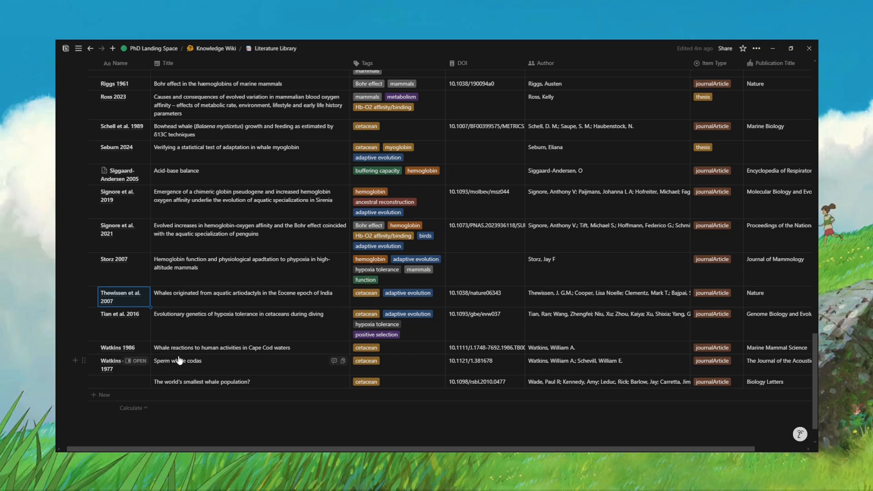
pyautogui.hotkey('ctrl', 'z')
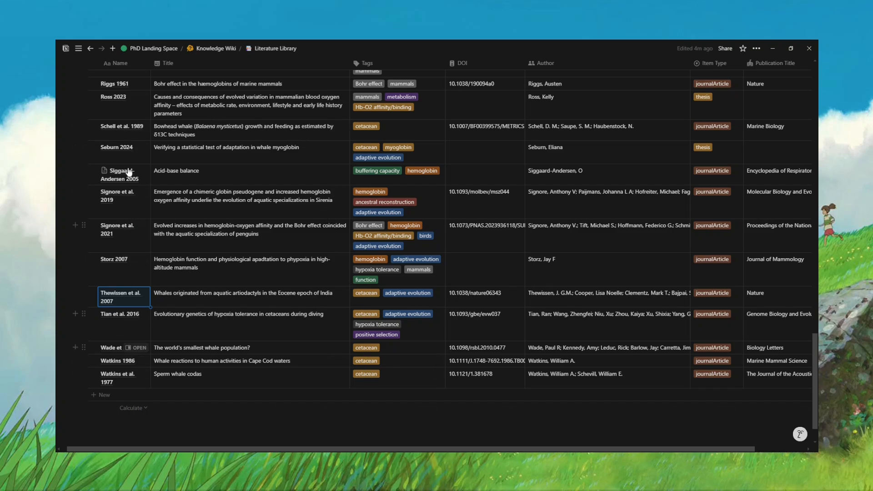
# Step: Add a Count all calculation to the Name column of the Literature Library table
pyautogui.scroll(3, 142, 293)
pyautogui.scroll(15, 143, 292)
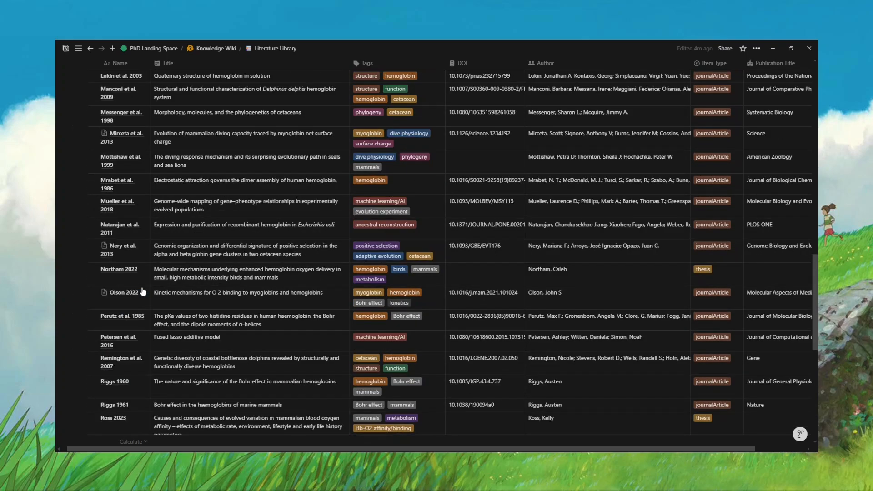
pyautogui.scroll(10, 142, 292)
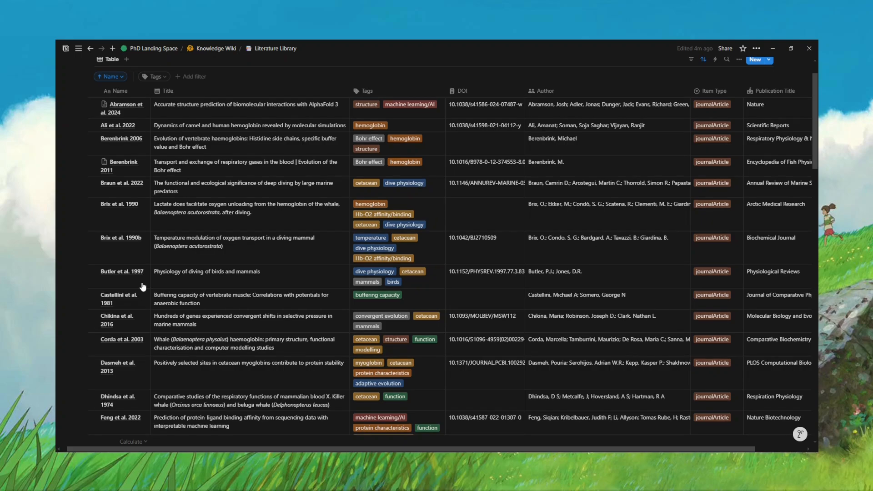
pyautogui.scroll(2, 142, 287)
pyautogui.scroll(-1, 142, 287)
pyautogui.scroll(-6, 142, 287)
pyautogui.scroll(-20, 143, 281)
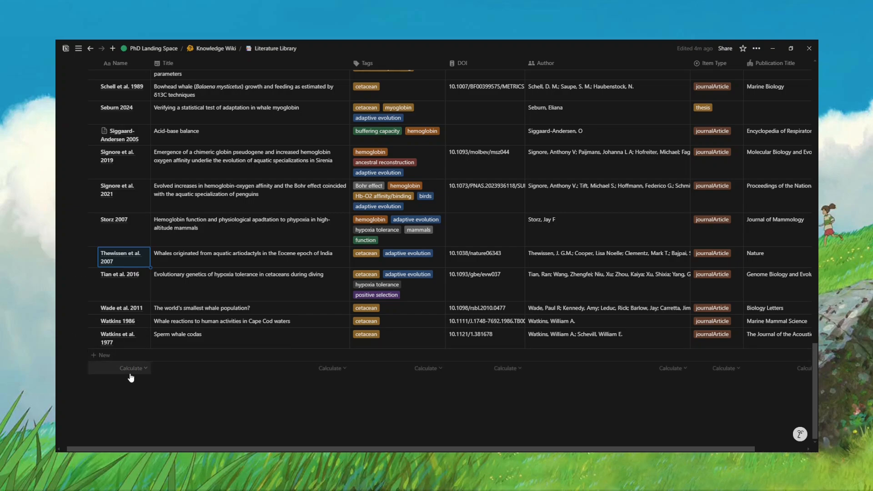
pyautogui.click(136, 369)
pyautogui.moveTo(110, 393)
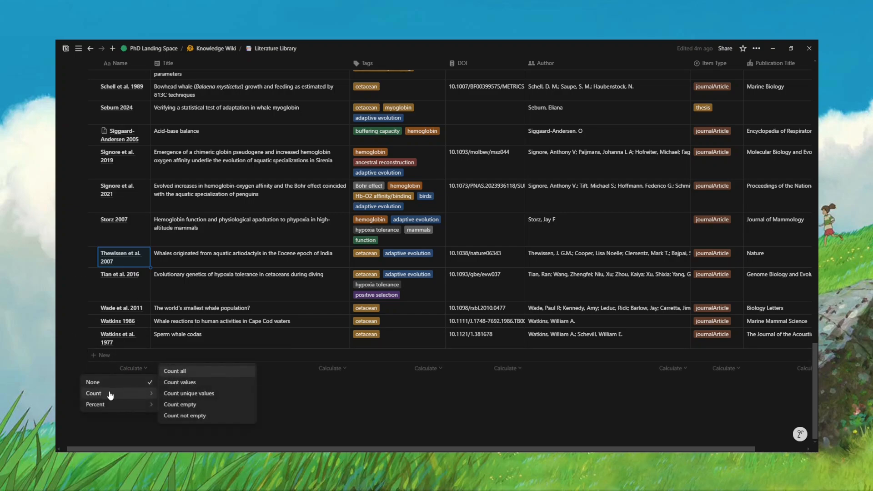
pyautogui.click(198, 375)
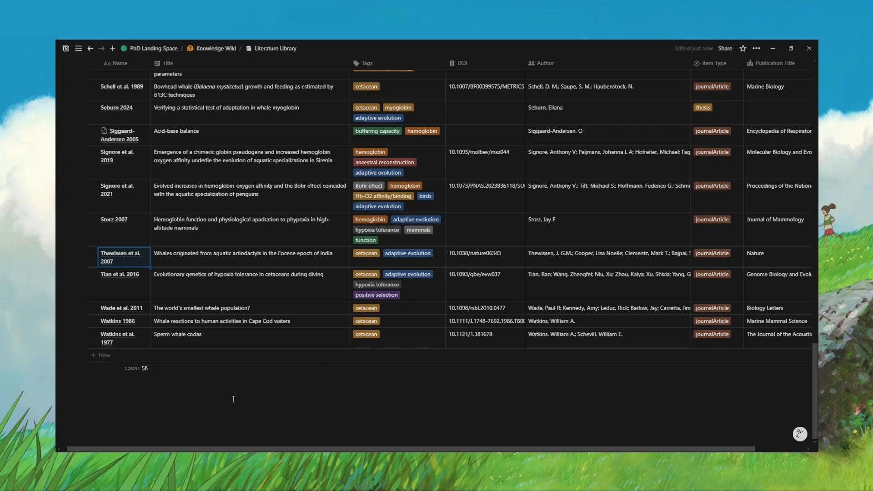
pyautogui.scroll(15, 233, 398)
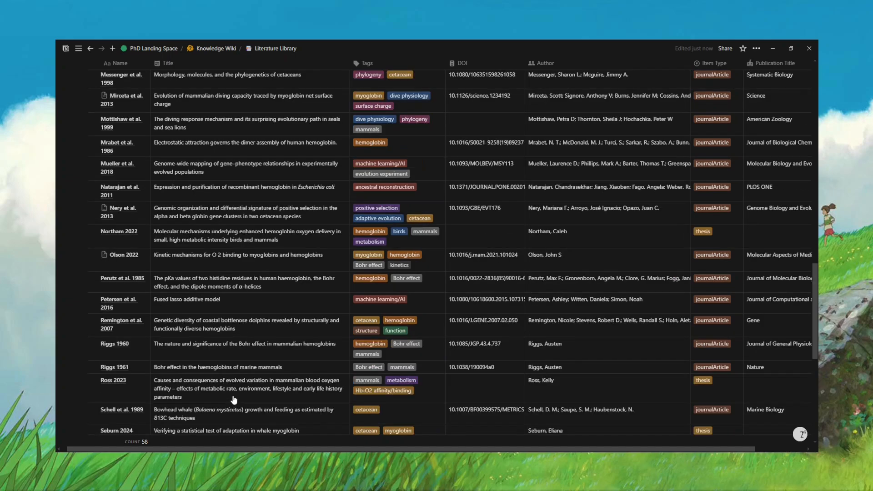
pyautogui.scroll(10, 233, 399)
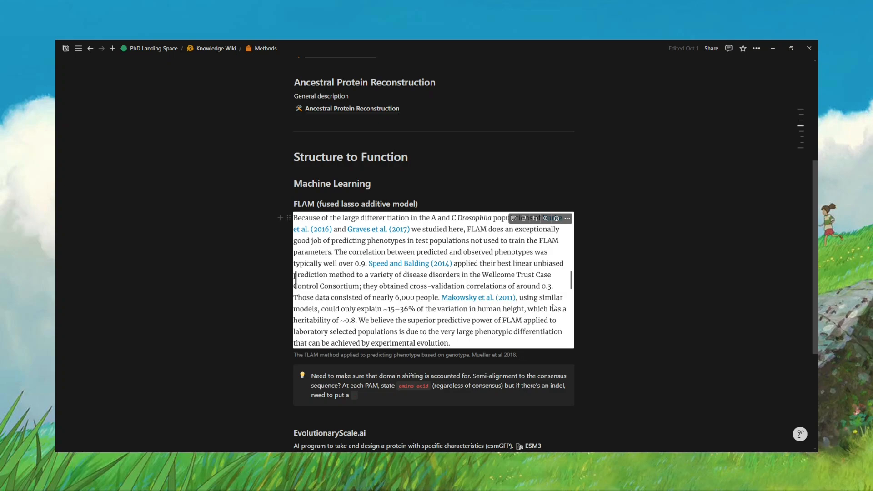
# Step: Add an empty callout beneath the existing tip in the FLAM section of the Methods page
pyautogui.scroll(-1, 566, 305)
pyautogui.scroll(-1, 566, 305)
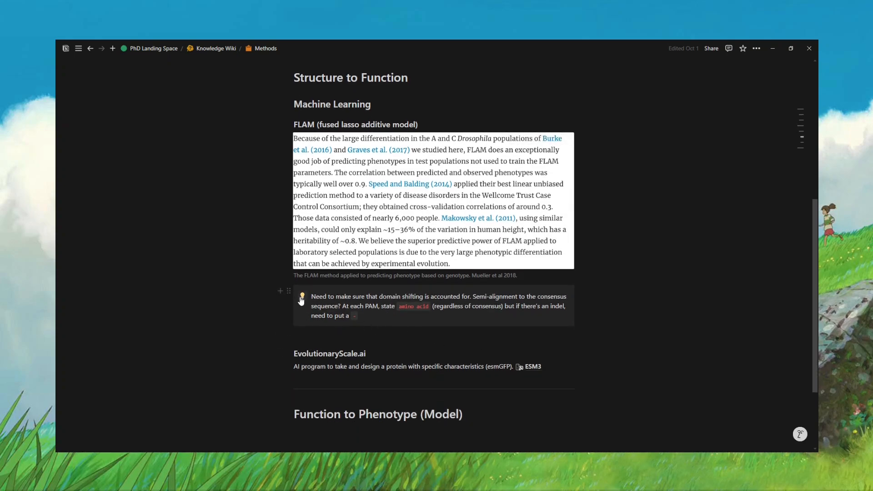
pyautogui.click(389, 335)
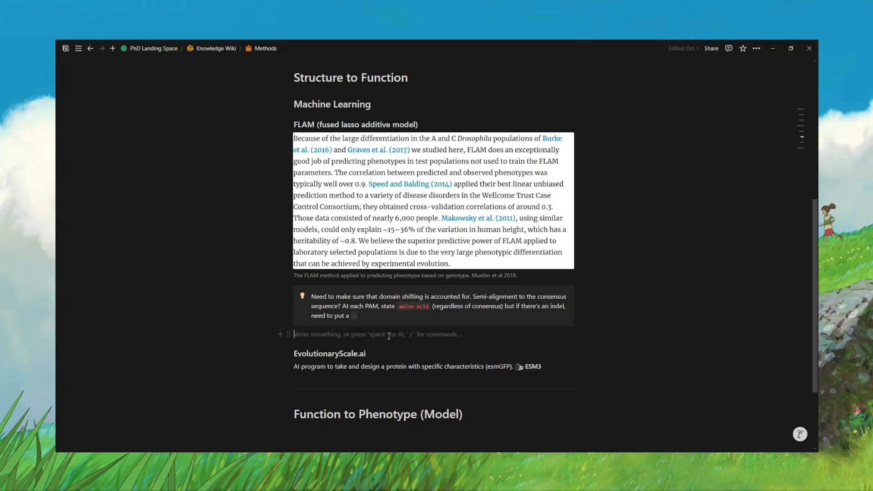
pyautogui.press('Return')
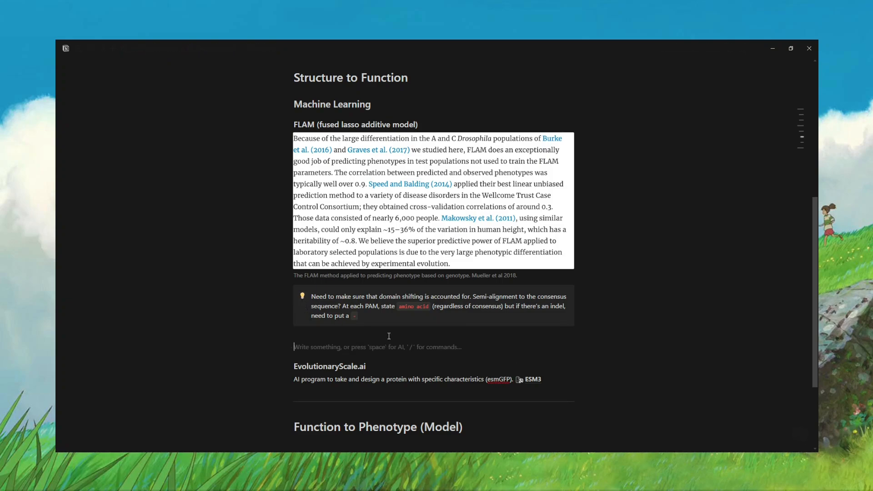
pyautogui.press('Up')
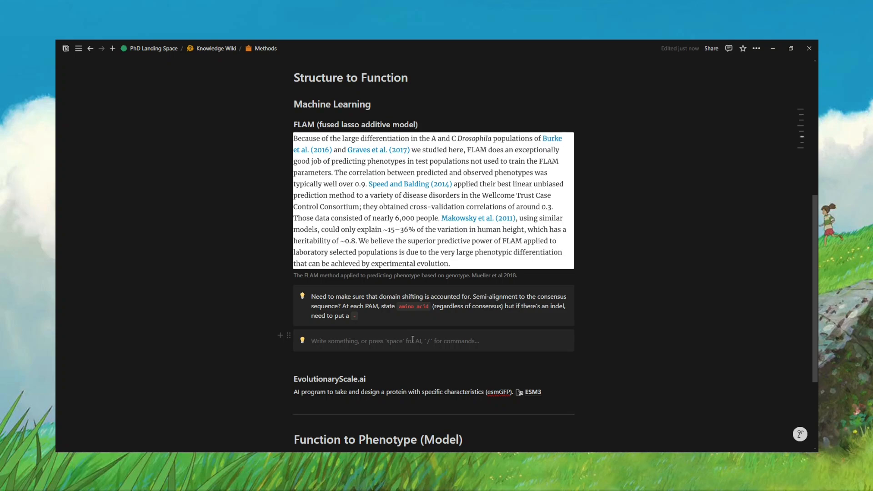
# Step: In the new callout, write amino acid as inline code followed by a backtick, and italics in italic text followed by an asterisk
pyautogui.write('`')
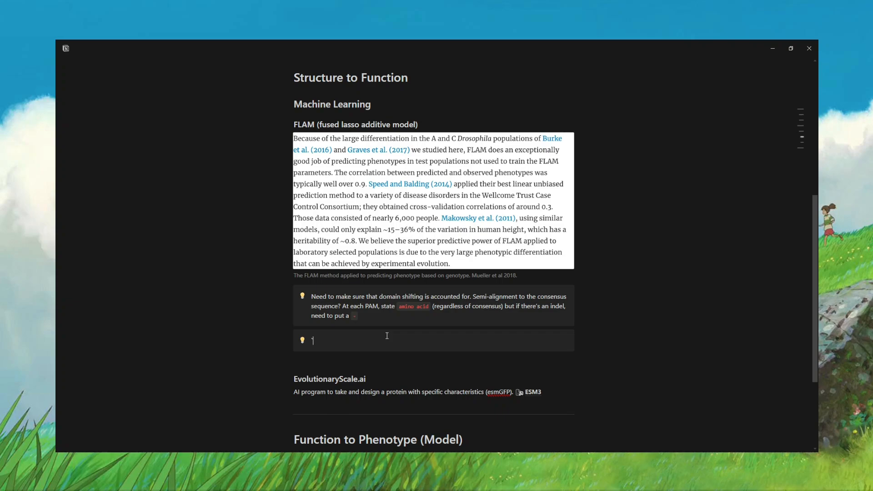
pyautogui.write('amino acid`')
pyautogui.press('Return')
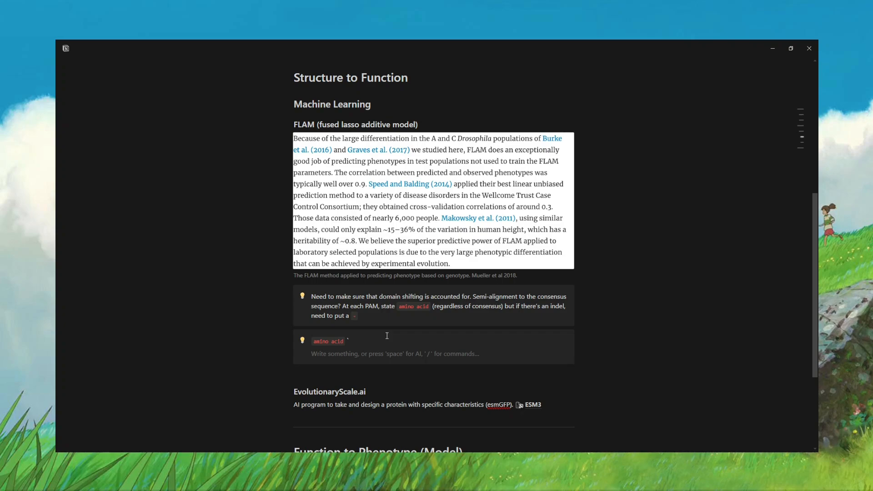
pyautogui.write('*')
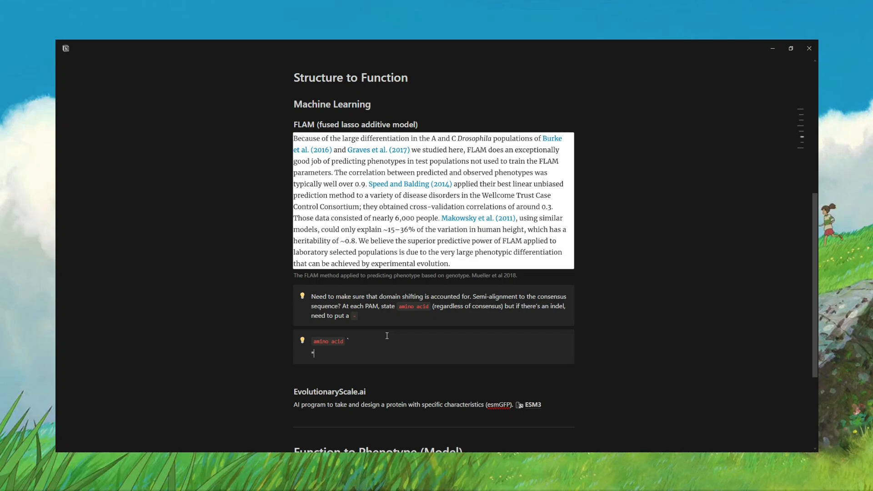
pyautogui.write('italics * *')
pyautogui.press('Return')
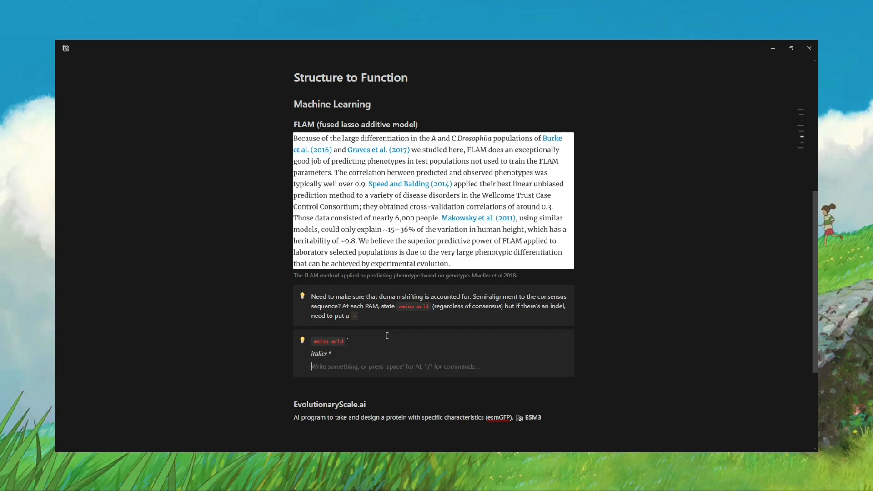
# Step: Write bold in bold text followed by two asterisks on the third line of the new callout
pyautogui.write('**bn')
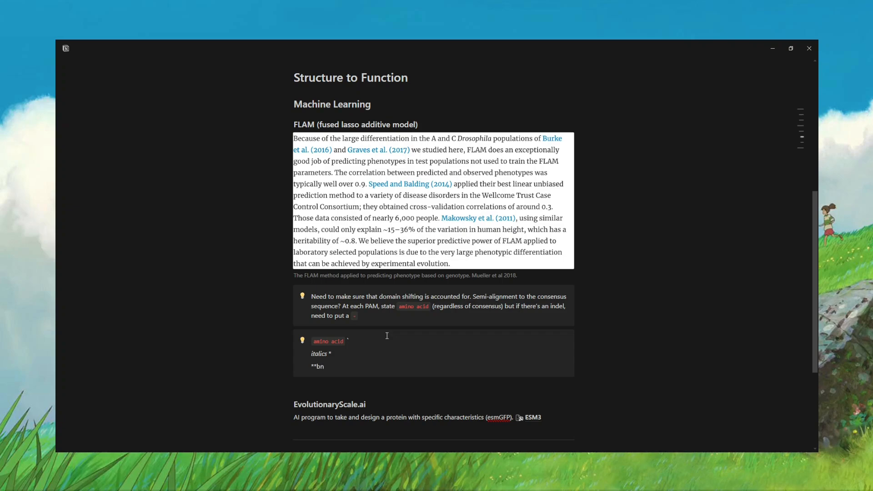
pyautogui.press('BackSpace')
pyautogui.write('old** **')
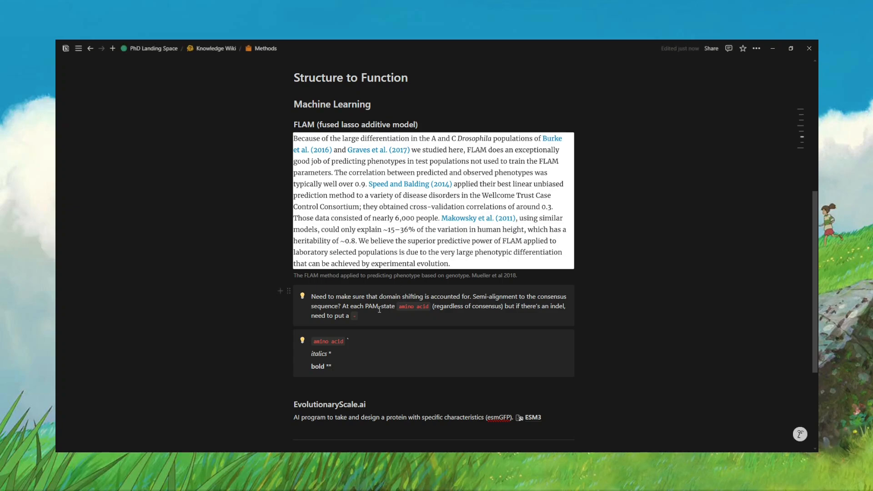
# Step: Look through the block type and link options for PAM in the tip callout, and try blue text before restoring the default colour
pyautogui.moveTo(365, 306); pyautogui.dragTo(374, 308)
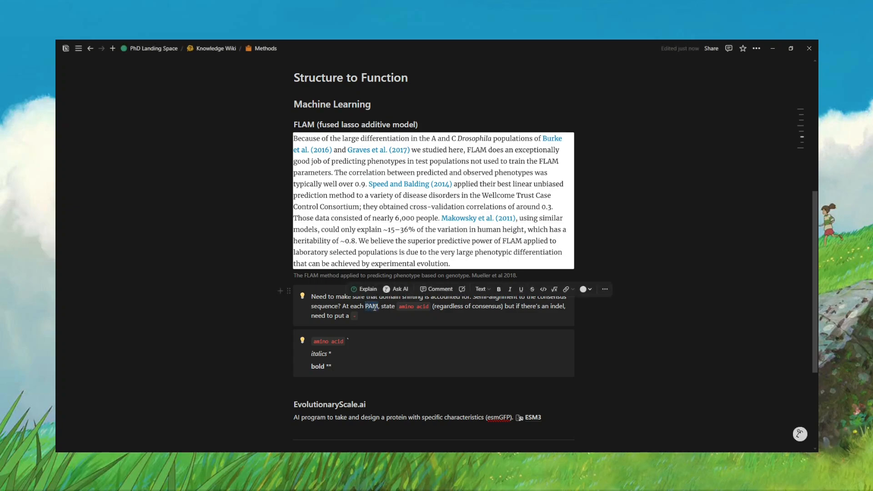
pyautogui.click(489, 290)
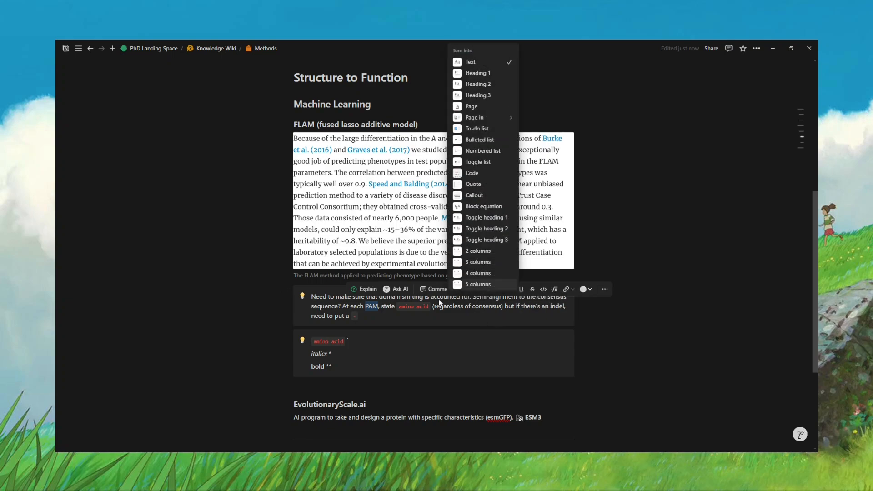
pyautogui.press('Escape')
pyautogui.click(569, 290)
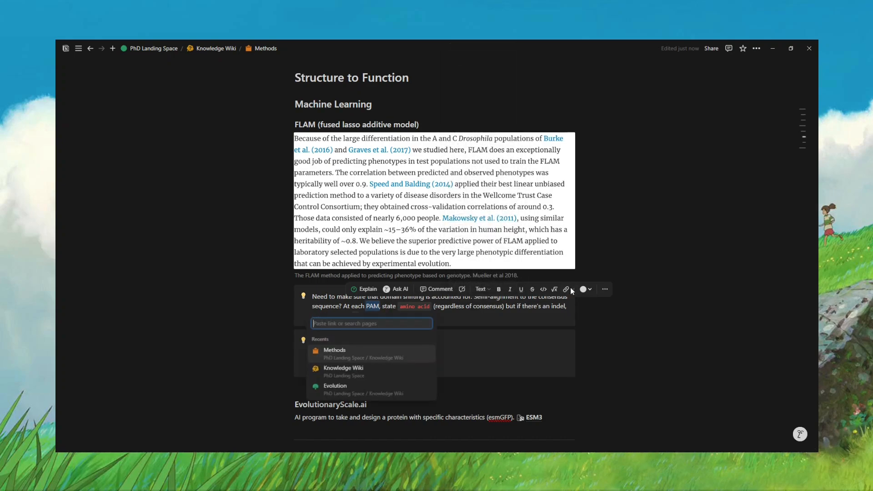
pyautogui.press('Escape')
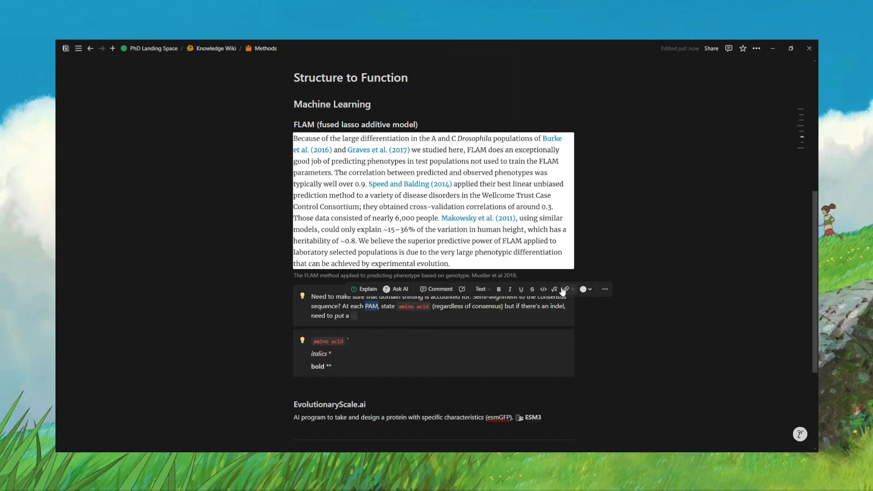
pyautogui.click(584, 289)
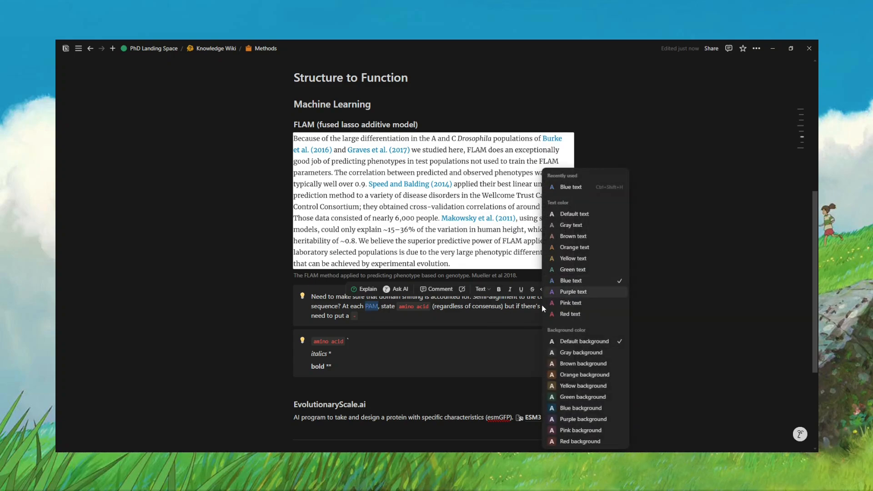
pyautogui.click(571, 215)
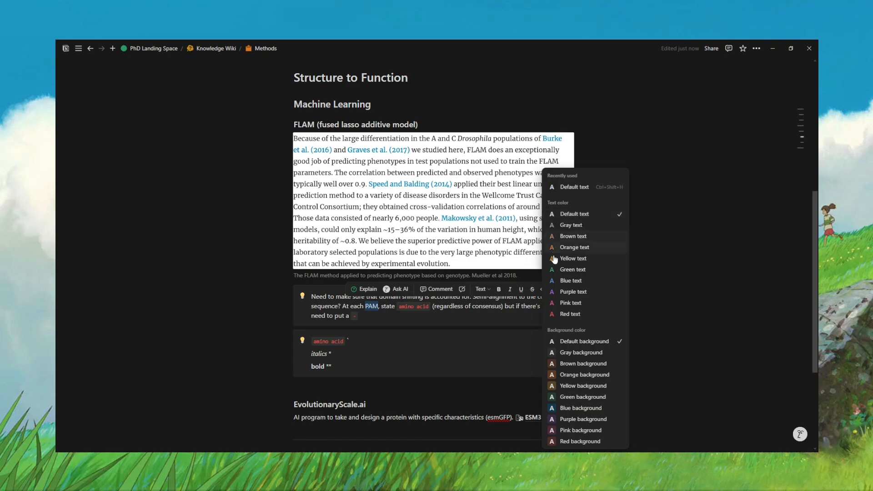
# Step: Try bold, italic, underline, strikethrough and inline code on PAM, remove the formatting, and view the additional block actions
pyautogui.click(499, 292)
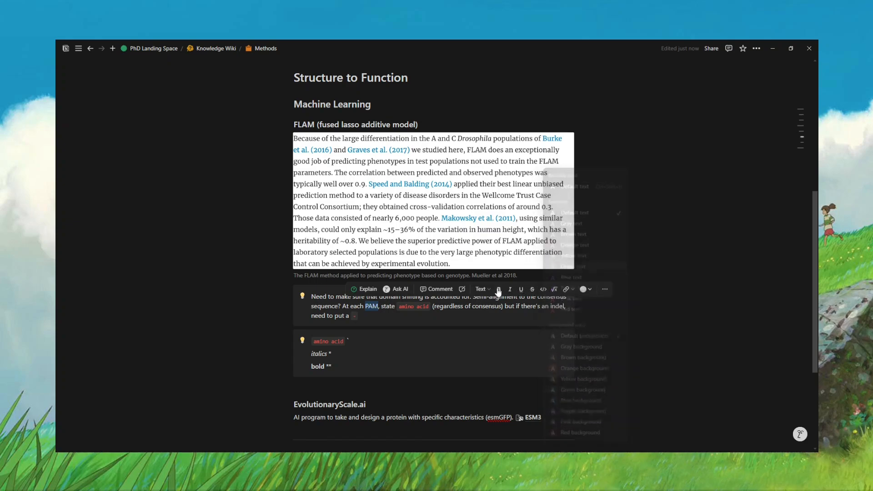
pyautogui.click(499, 291)
pyautogui.click(510, 291)
pyautogui.click(521, 292)
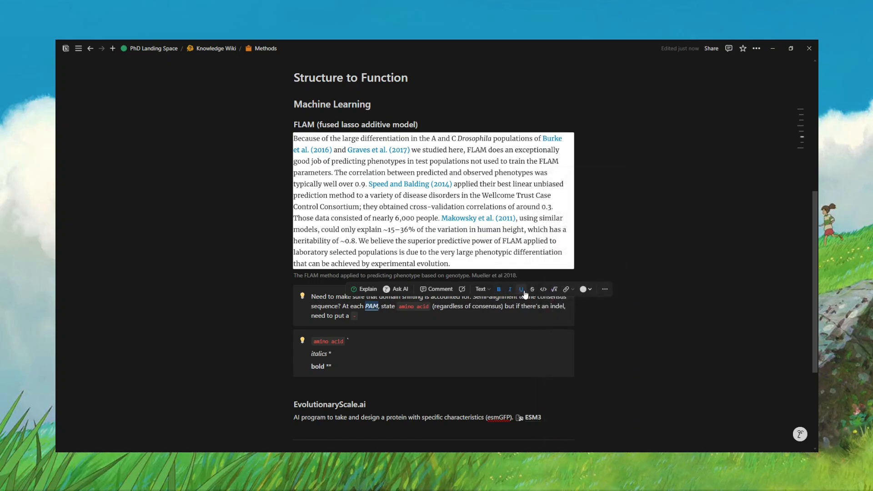
pyautogui.click(533, 293)
pyautogui.click(543, 291)
pyautogui.click(544, 291)
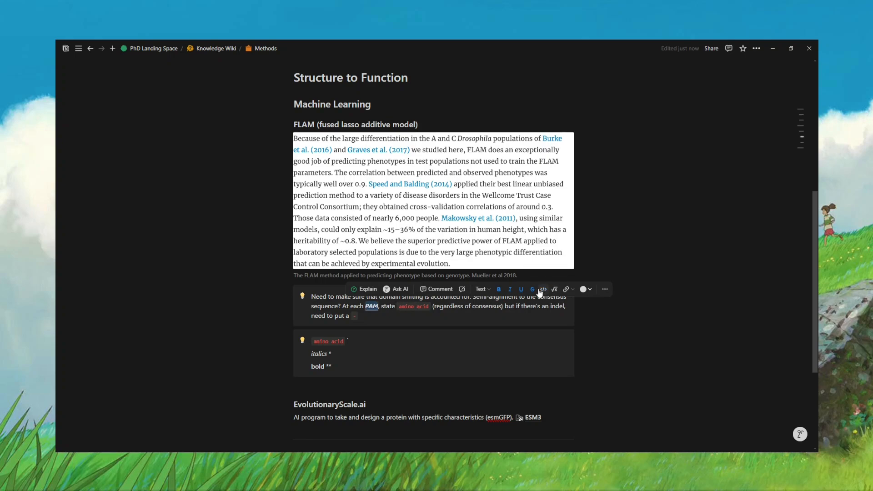
pyautogui.click(510, 292)
pyautogui.click(499, 290)
pyautogui.click(604, 289)
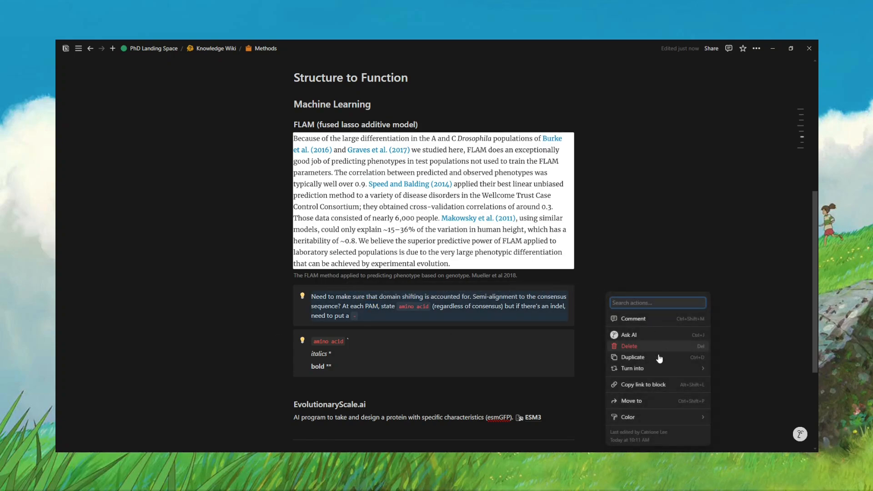
pyautogui.click(426, 360)
# Step: Delete the callout containing the amino acid, italics and bold formatting examples
pyautogui.click(356, 371)
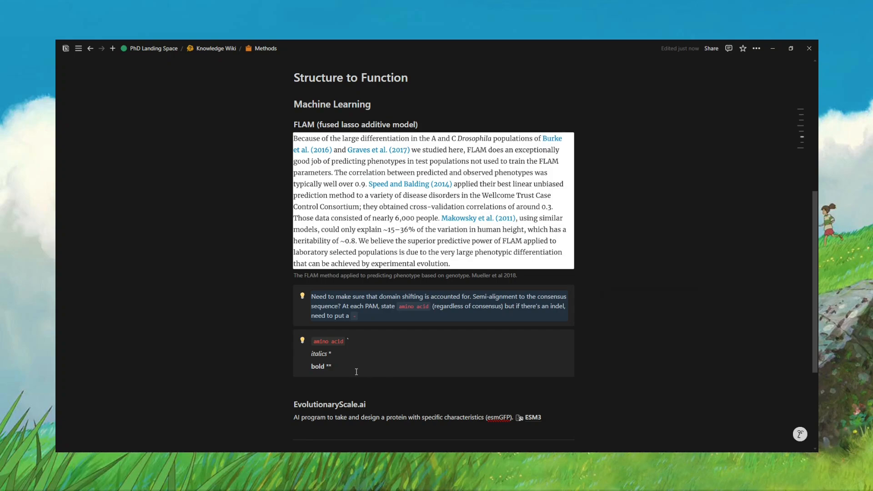
pyautogui.click(289, 338)
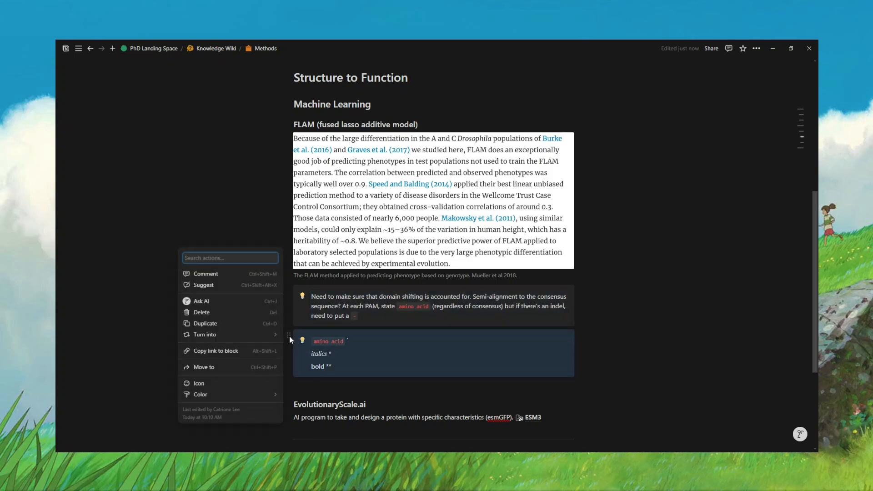
pyautogui.press('Delete')
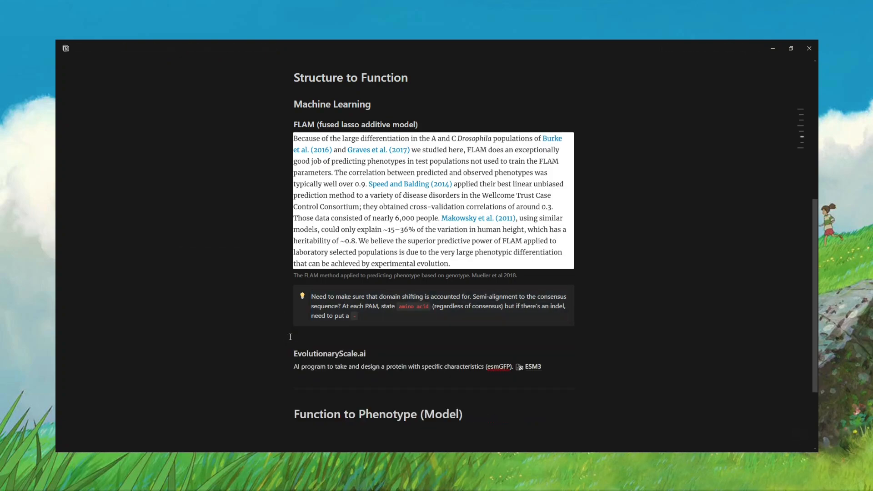
# Step: View the ESM3 page linked under EvolutionaryScale.ai and go back to the Knowledge Wiki page
pyautogui.scroll(-3, 367, 318)
pyautogui.scroll(5, 367, 319)
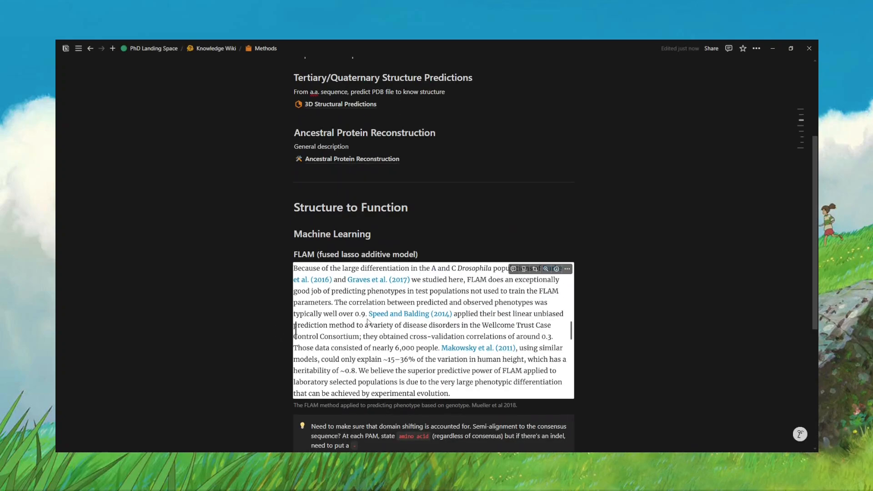
pyautogui.scroll(-3, 366, 319)
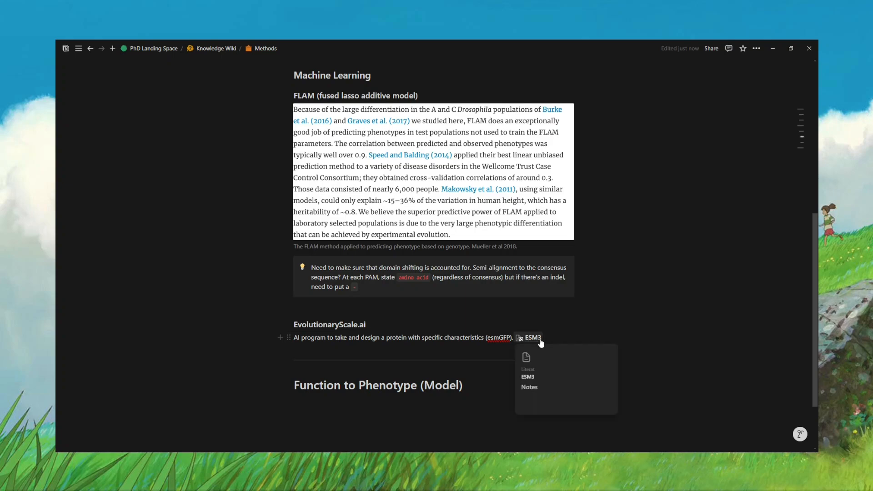
pyautogui.moveTo(541, 342)
pyautogui.click(539, 338)
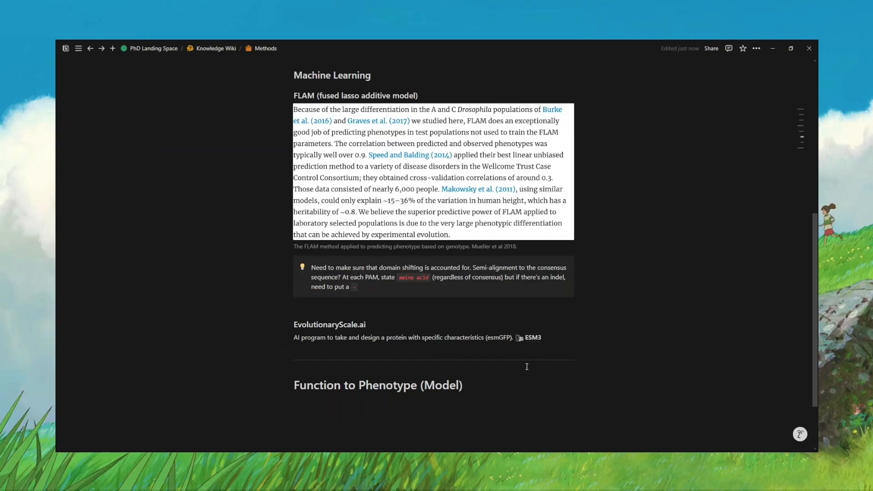
pyautogui.hotkey('alt', 'Left')
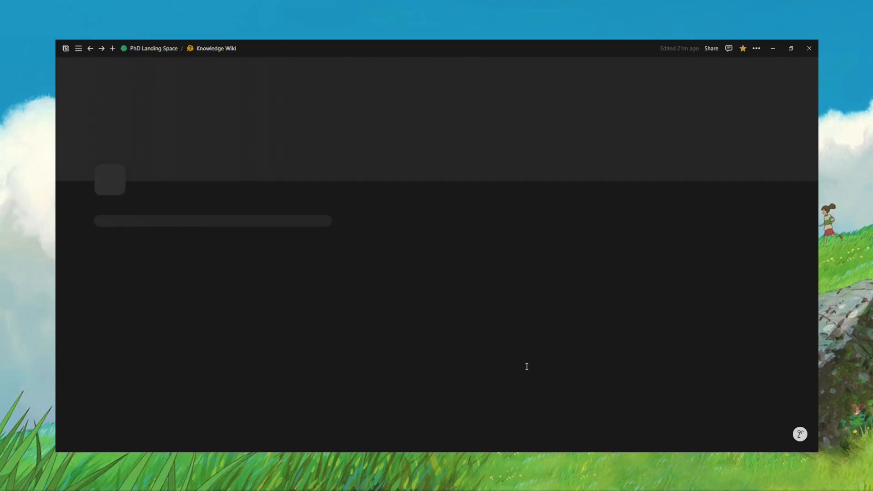